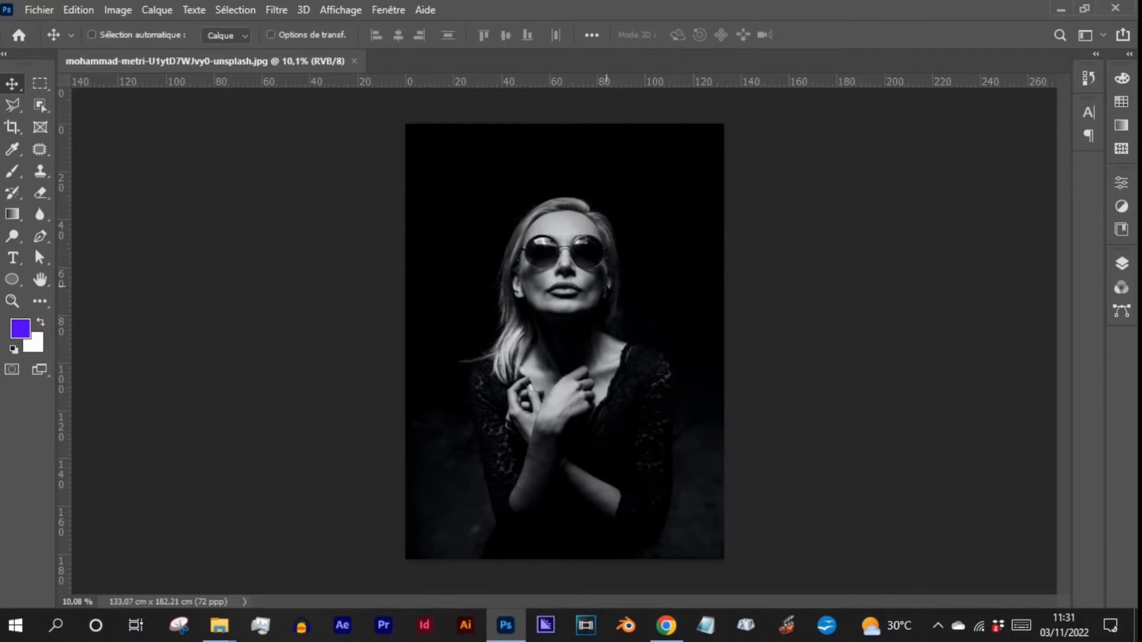
Step: Unlock the Arrière-plan layer of the portrait to turn it into a regular layer
click(1121, 263)
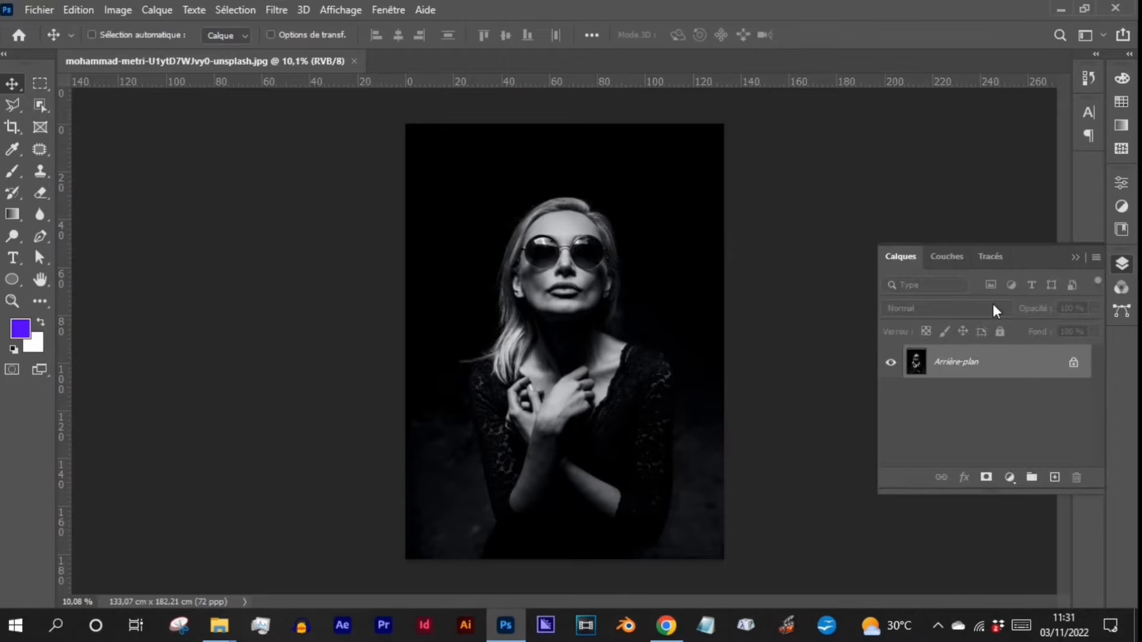
click(1072, 362)
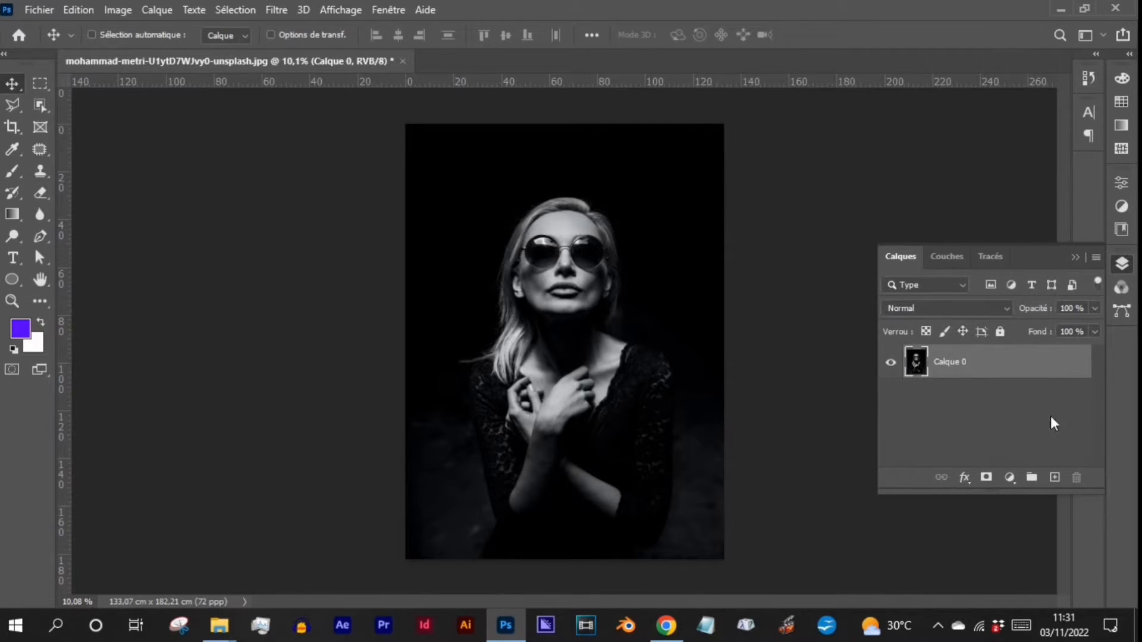
click(1075, 258)
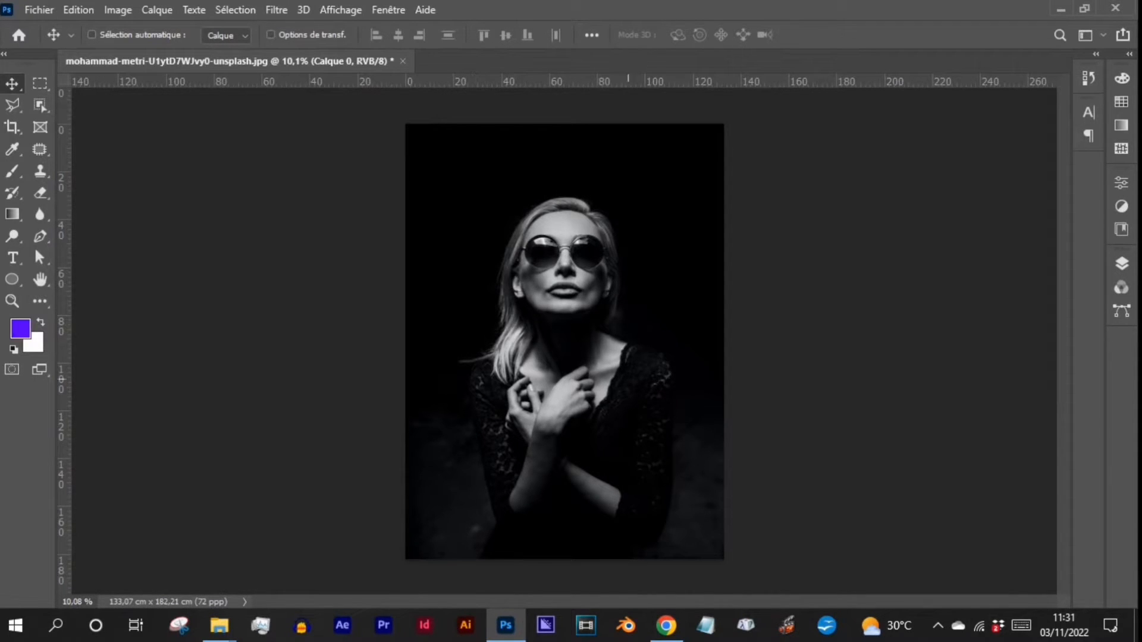
Step: Set up the Pen tool in Forme mode with no fill and a white stroke
click(11, 282)
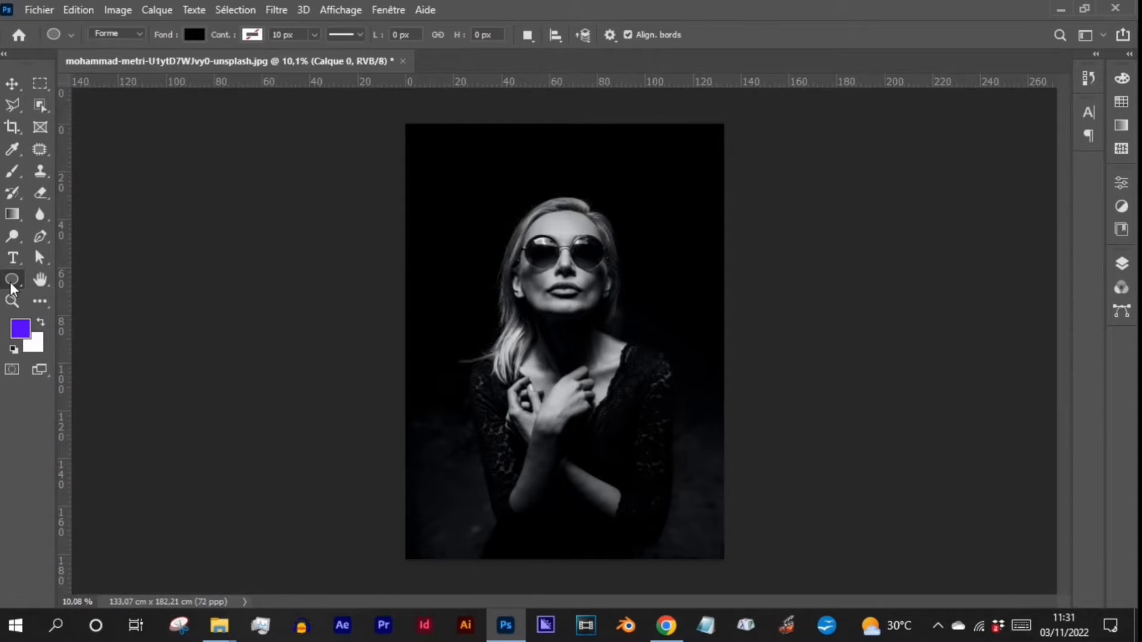
click(39, 241)
click(113, 237)
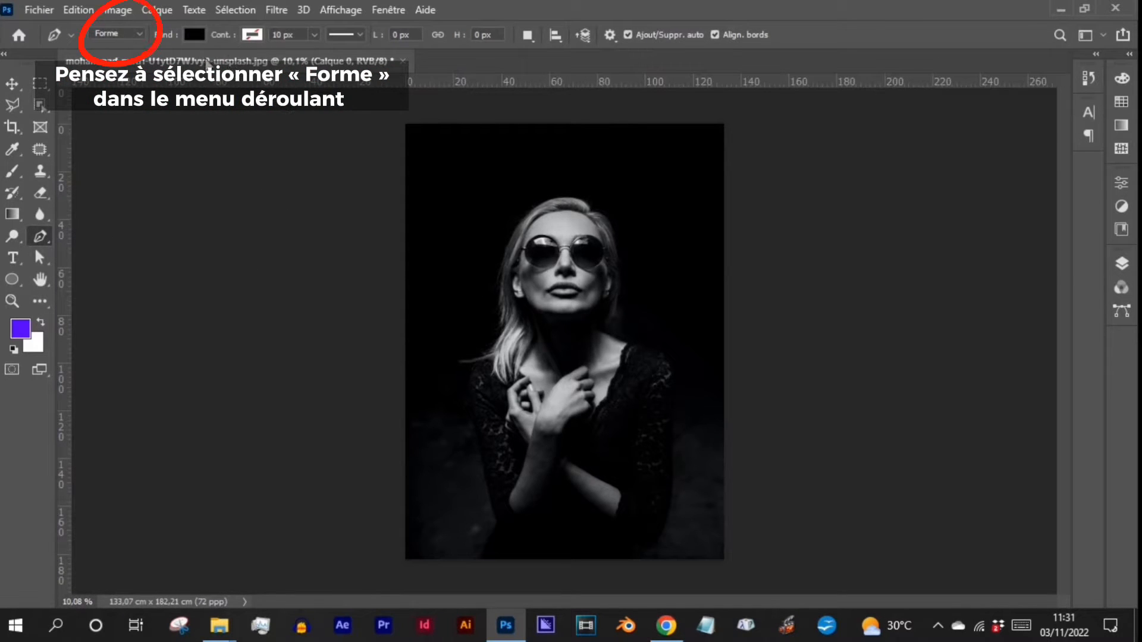
click(194, 34)
click(93, 66)
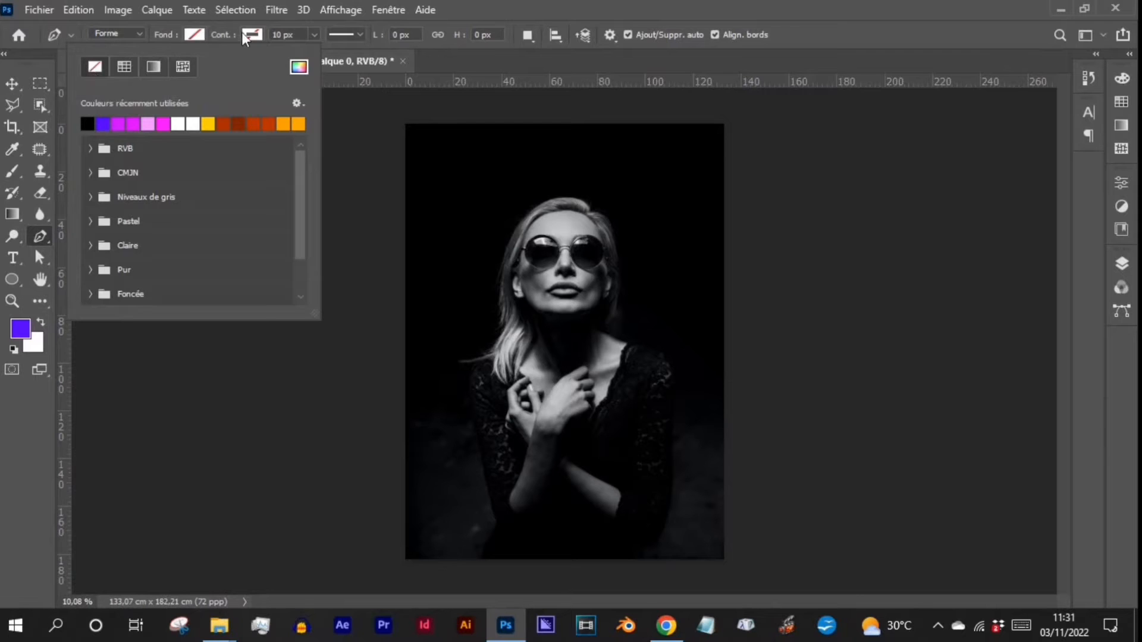
click(253, 34)
click(250, 124)
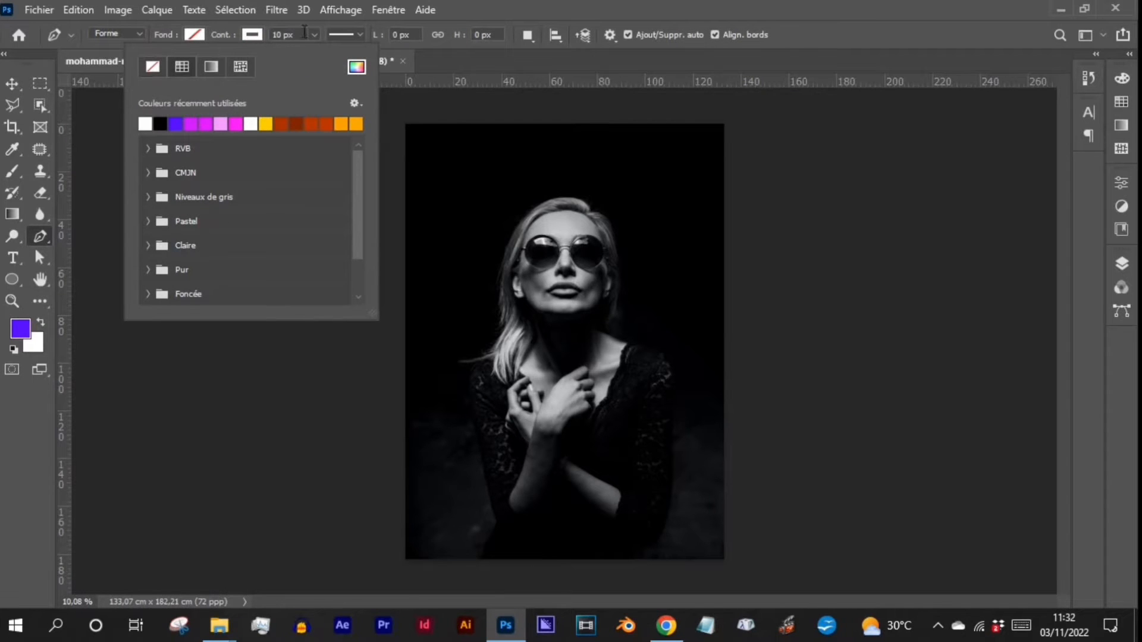
click(574, 11)
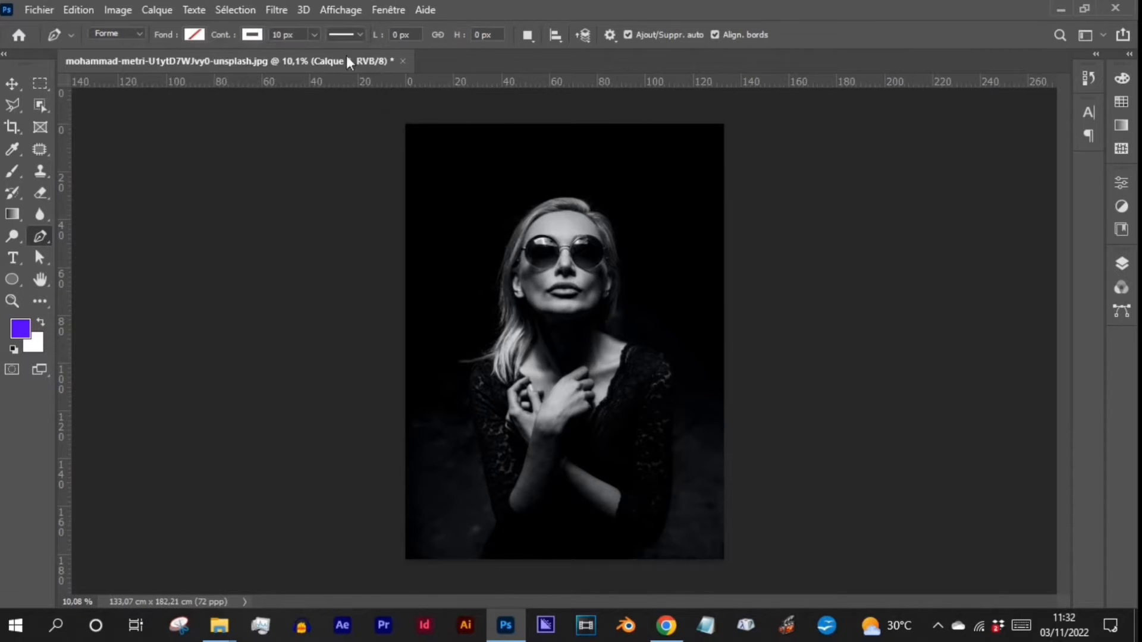
Step: Draw a closed triangle about 2940 px wide and 1656 px high, crossing the sunglasses and pointing down to the hands
click(439, 270)
click(688, 229)
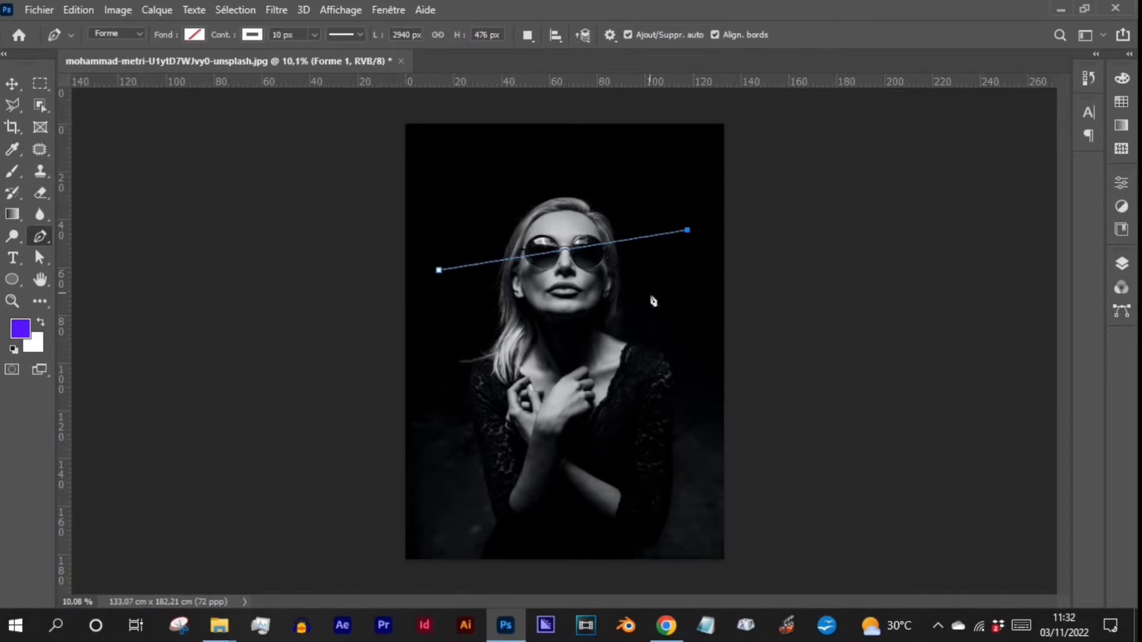
click(563, 369)
click(440, 270)
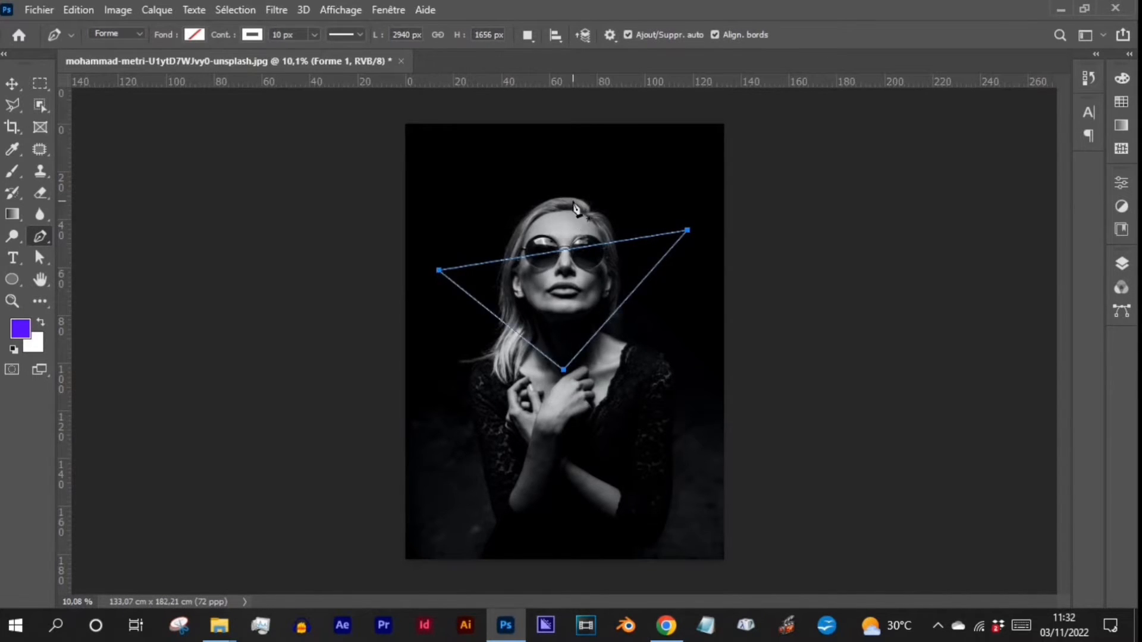
Step: Set the triangle's stroke width to 88,62 px
click(313, 35)
drag(316, 55, 352, 52)
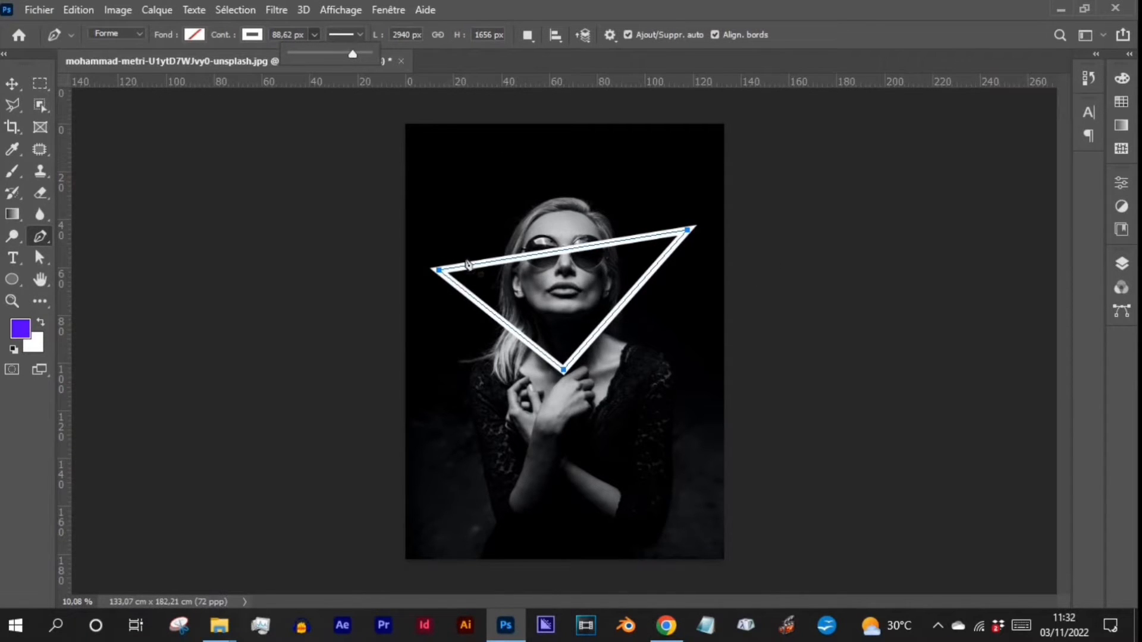
click(313, 34)
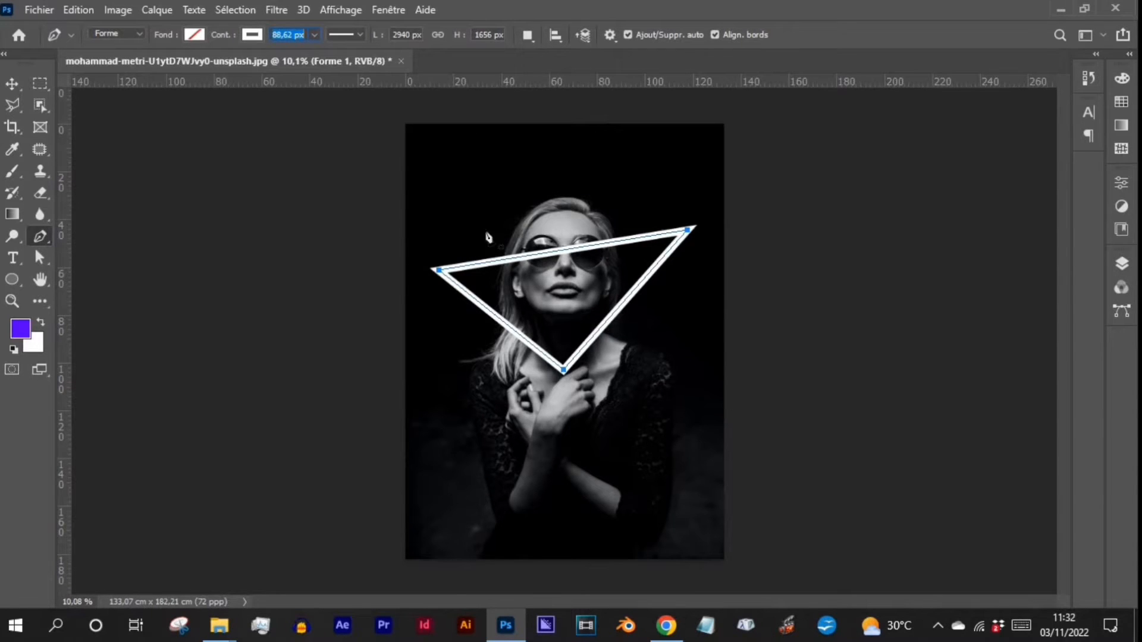
Step: Add a magenta outer glow (Lueur externe) to the triangle's layer and raise the glow's opacity slightly
click(1120, 264)
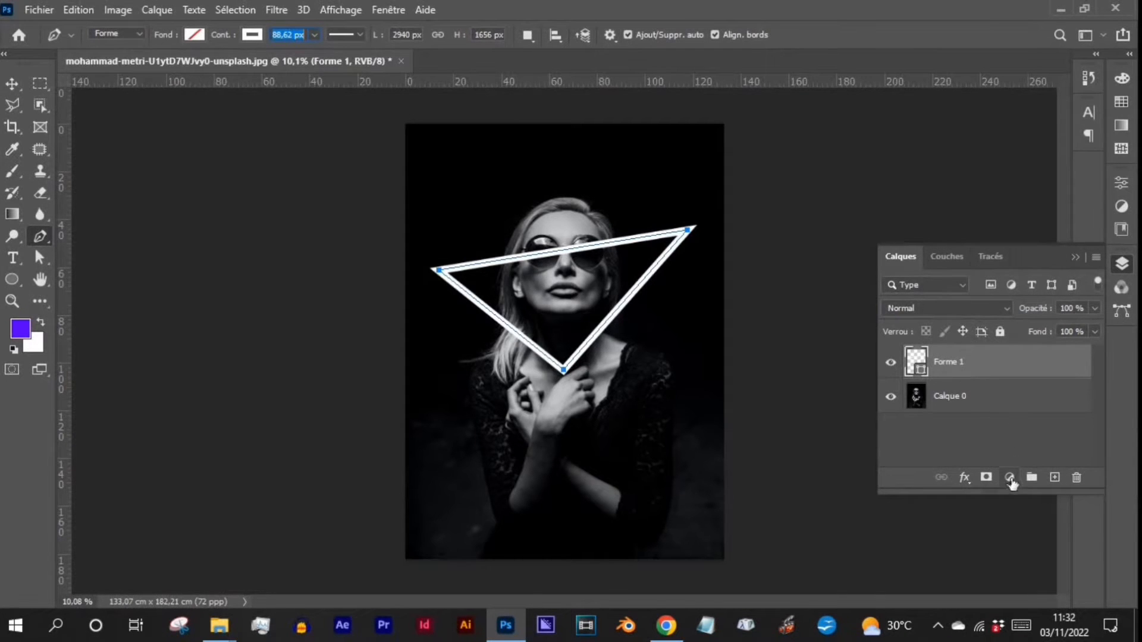
click(963, 478)
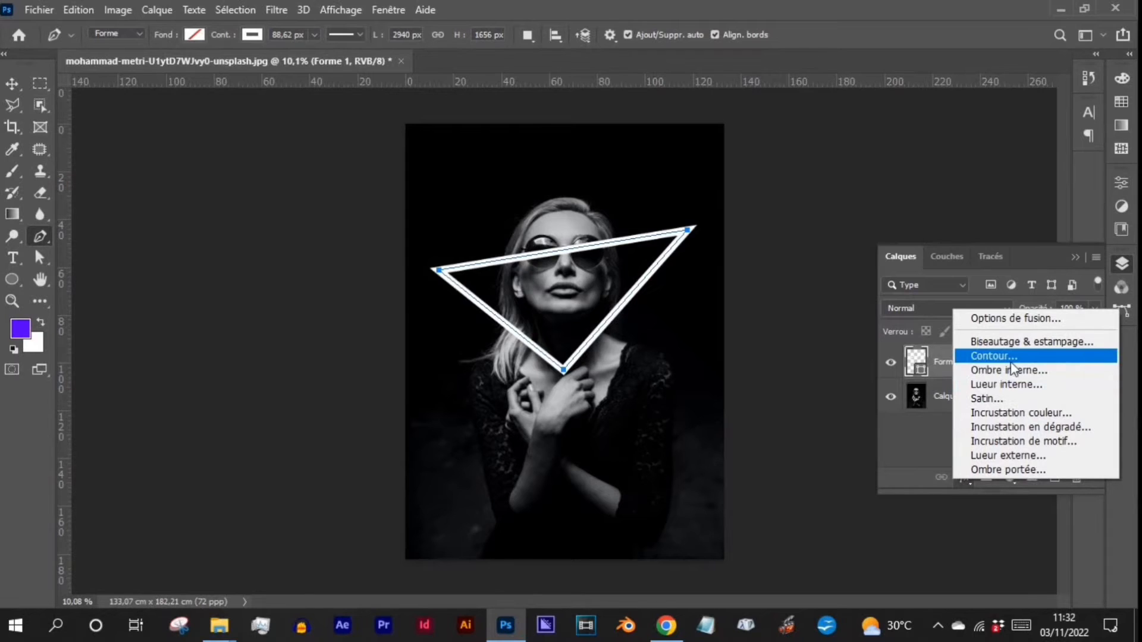
click(1012, 462)
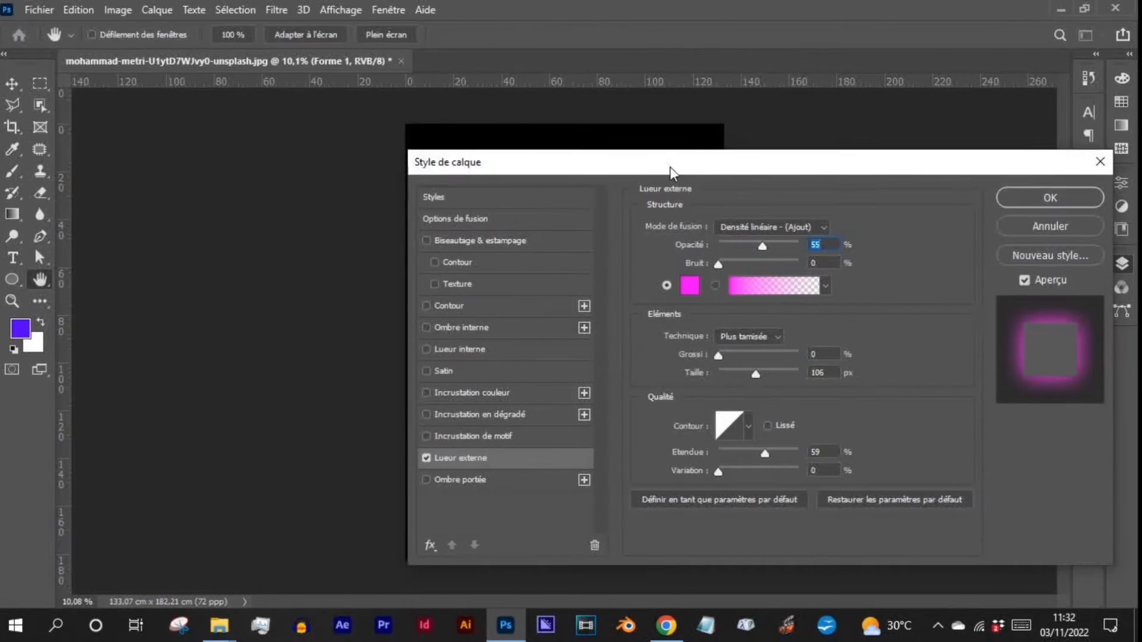
drag(670, 167, 859, 167)
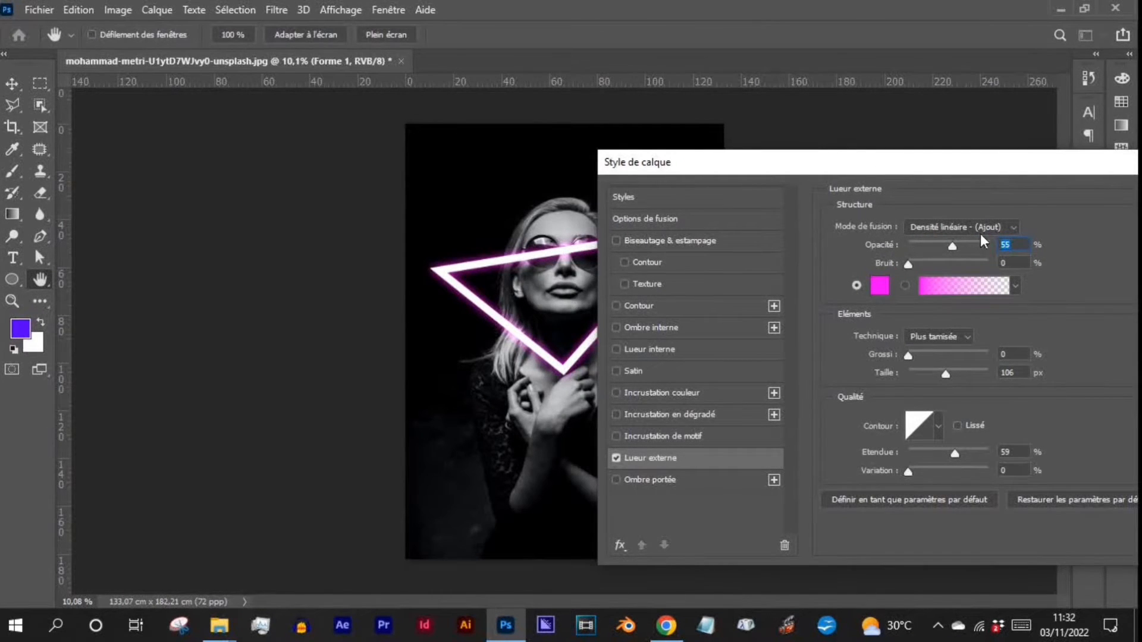
drag(952, 251, 962, 243)
click(881, 287)
click(408, 266)
Step: Enable the inner glow (Lueur interne) on the triangle with colour f193ff and a size of 38 px
click(616, 349)
click(879, 285)
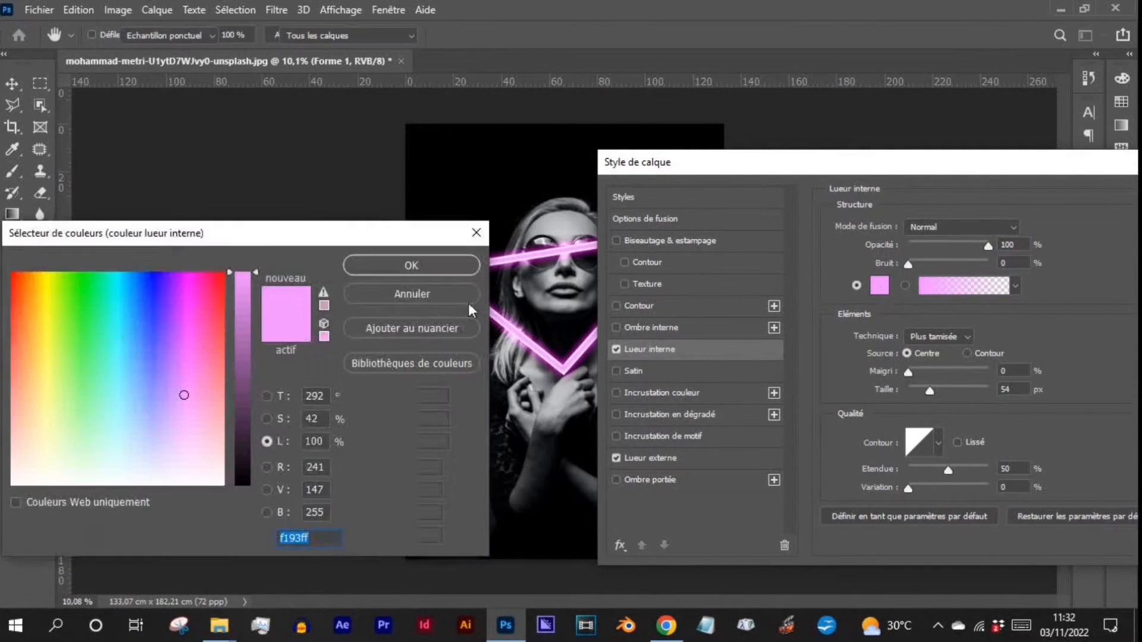
click(377, 268)
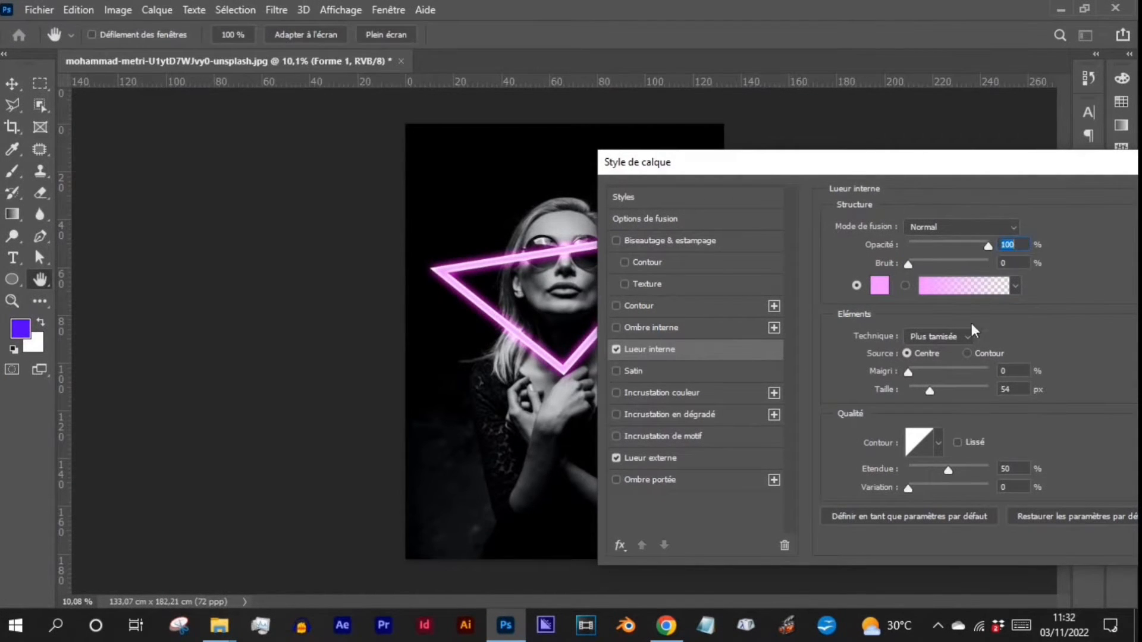
mouse_move(929, 394)
mouse_down()
mouse_move(939, 387)
mouse_move(925, 392)
mouse_up()
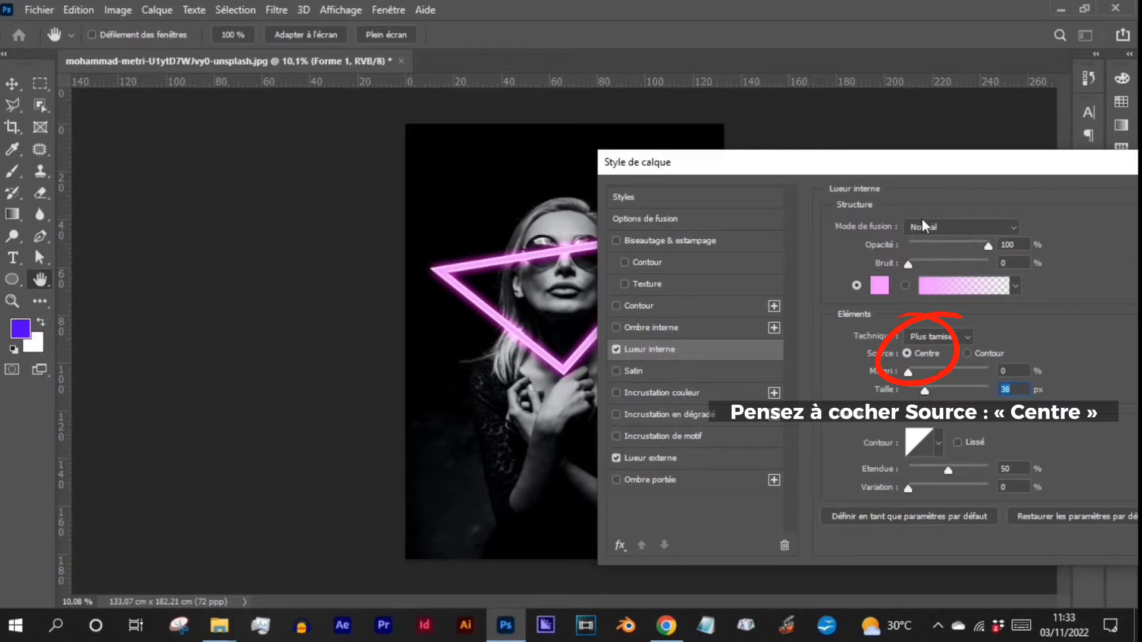
Step: Add a drop shadow (Ombre portée) with blend mode Densité linéaire - (Ajout), size 250 px and opacity 61 %, and apply the layer style
click(616, 479)
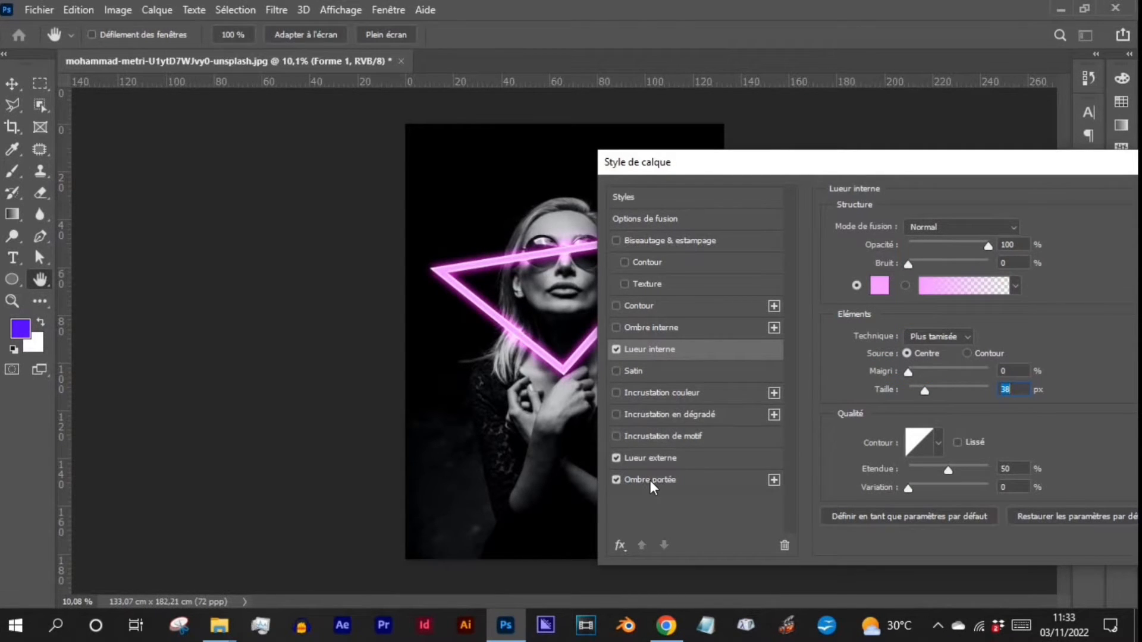
click(651, 480)
drag(849, 159, 822, 168)
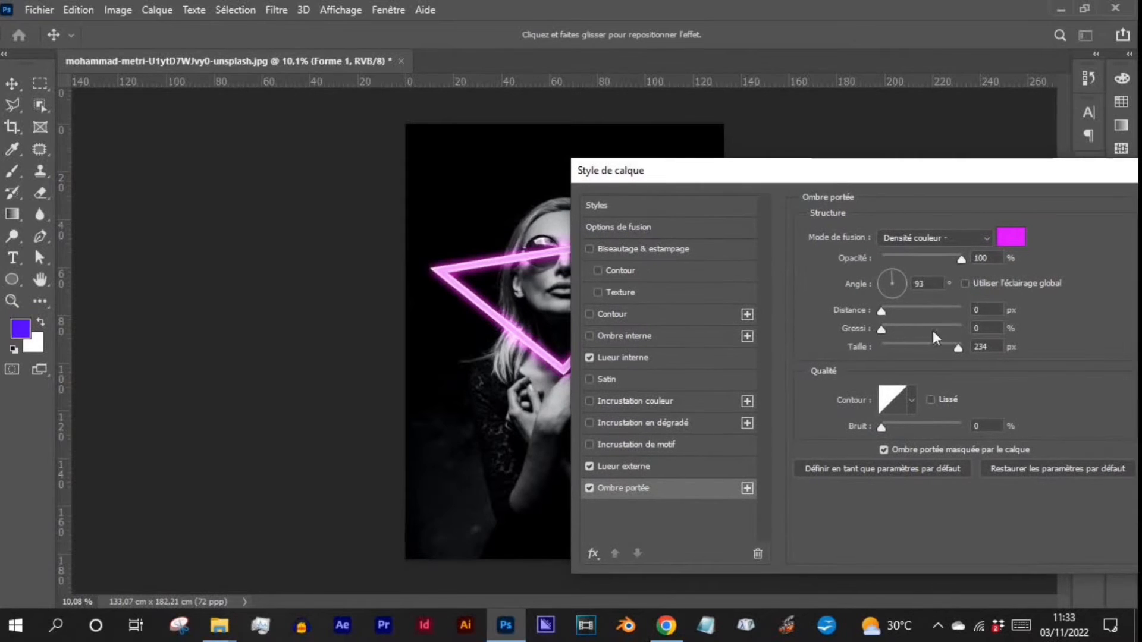
click(988, 238)
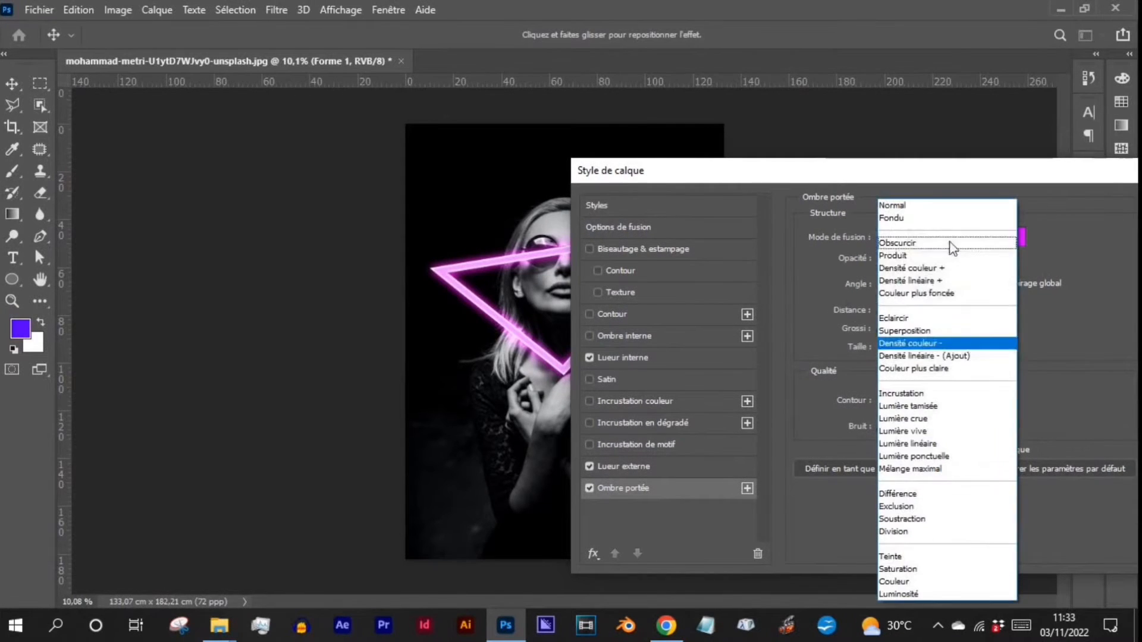
click(960, 352)
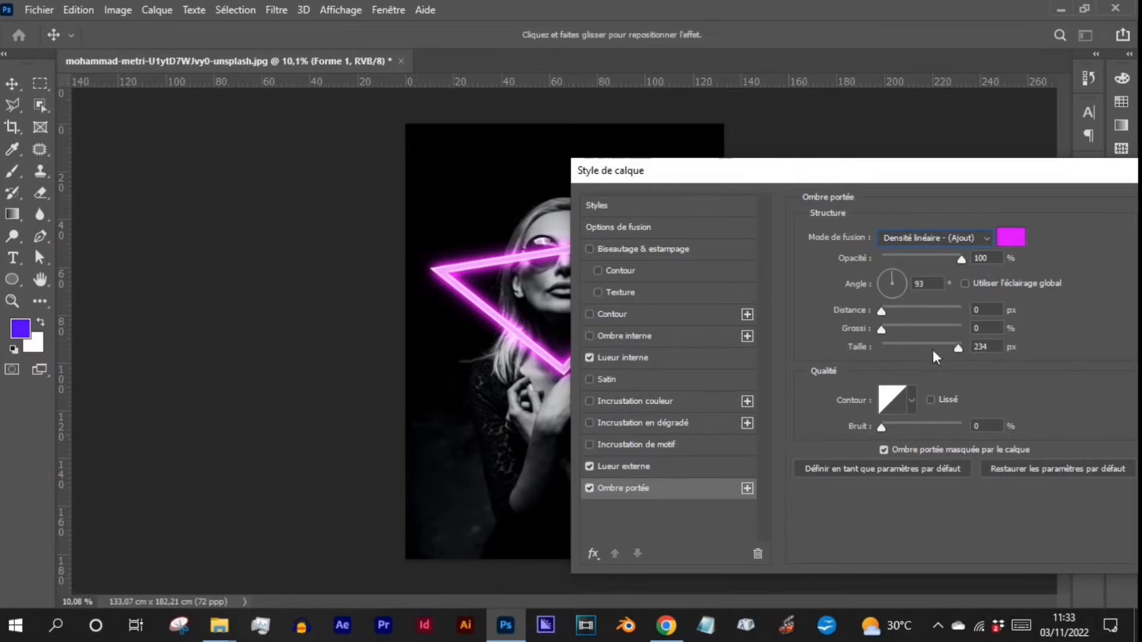
drag(957, 348, 970, 337)
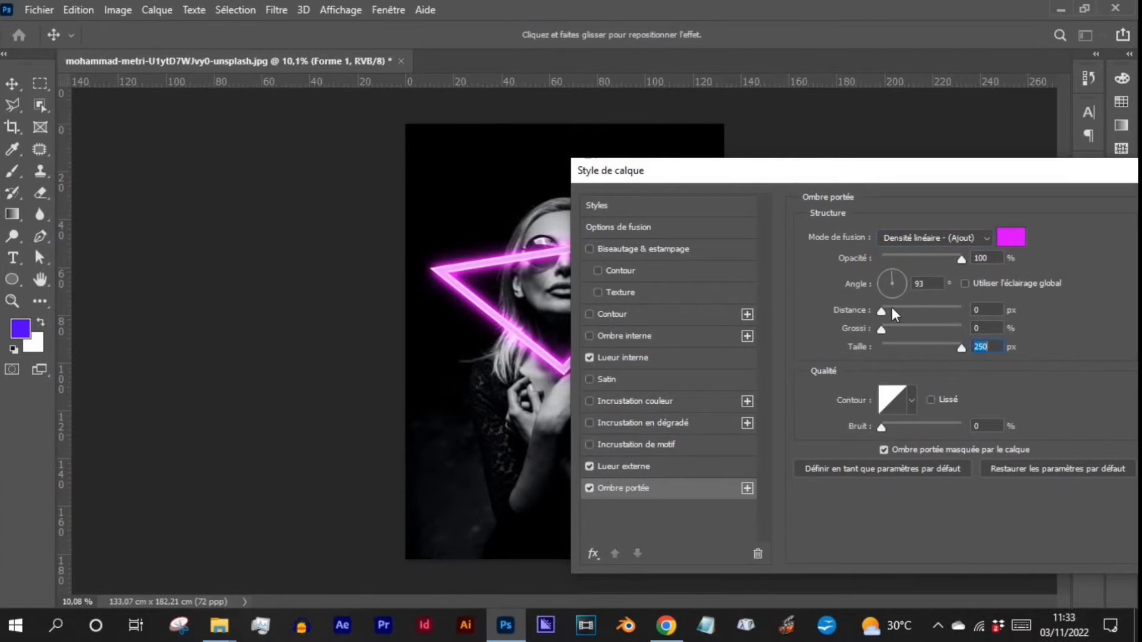
click(930, 259)
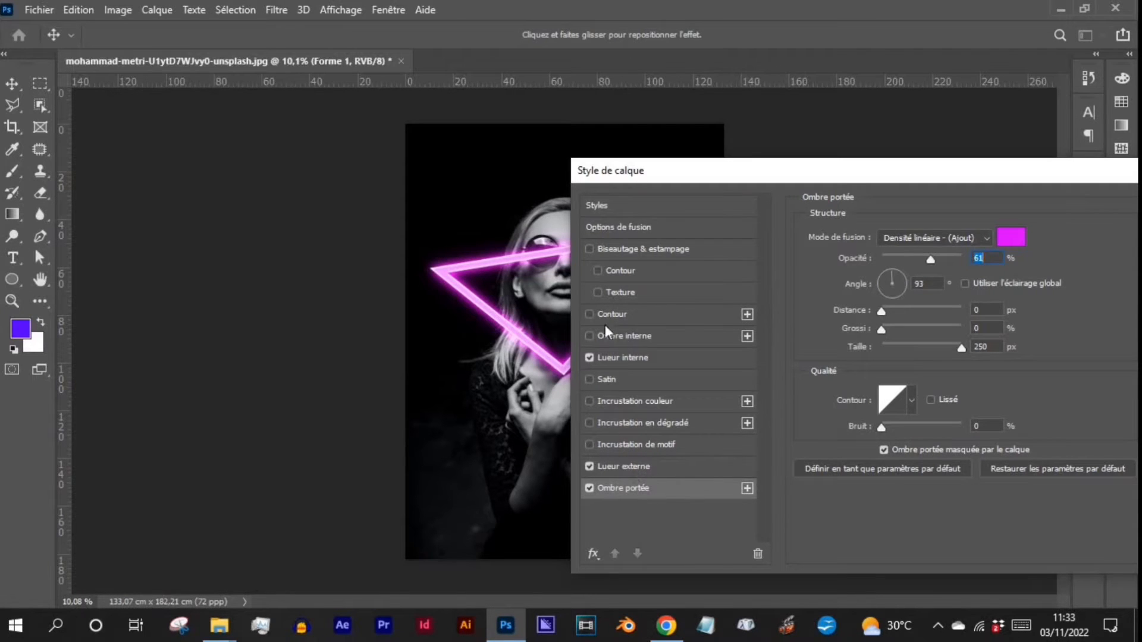
drag(758, 177, 416, 166)
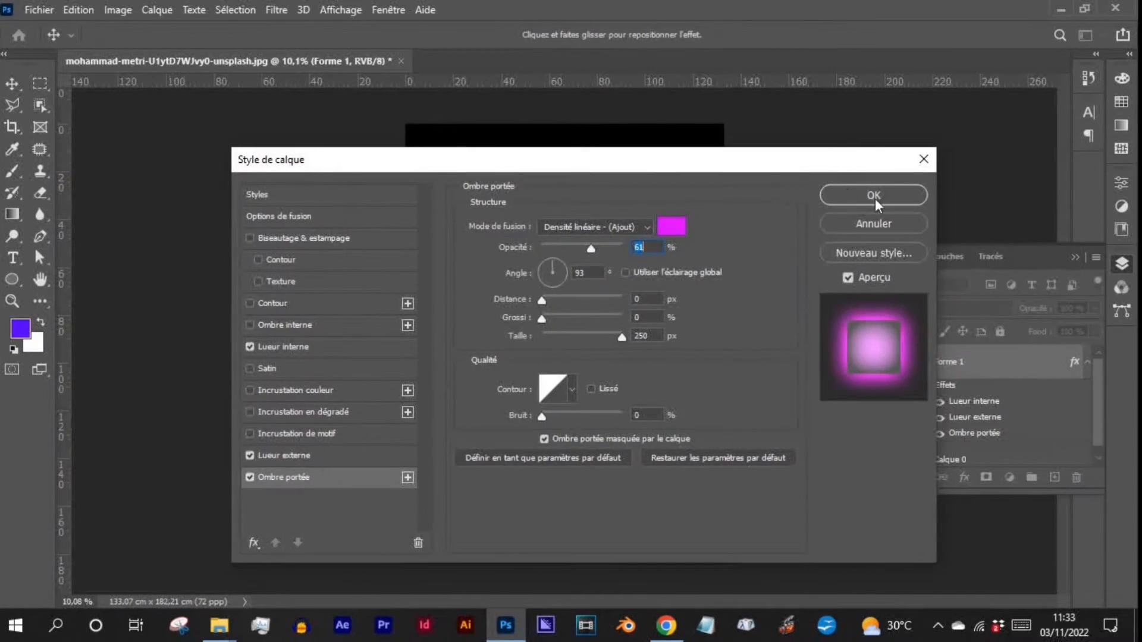
key(Return)
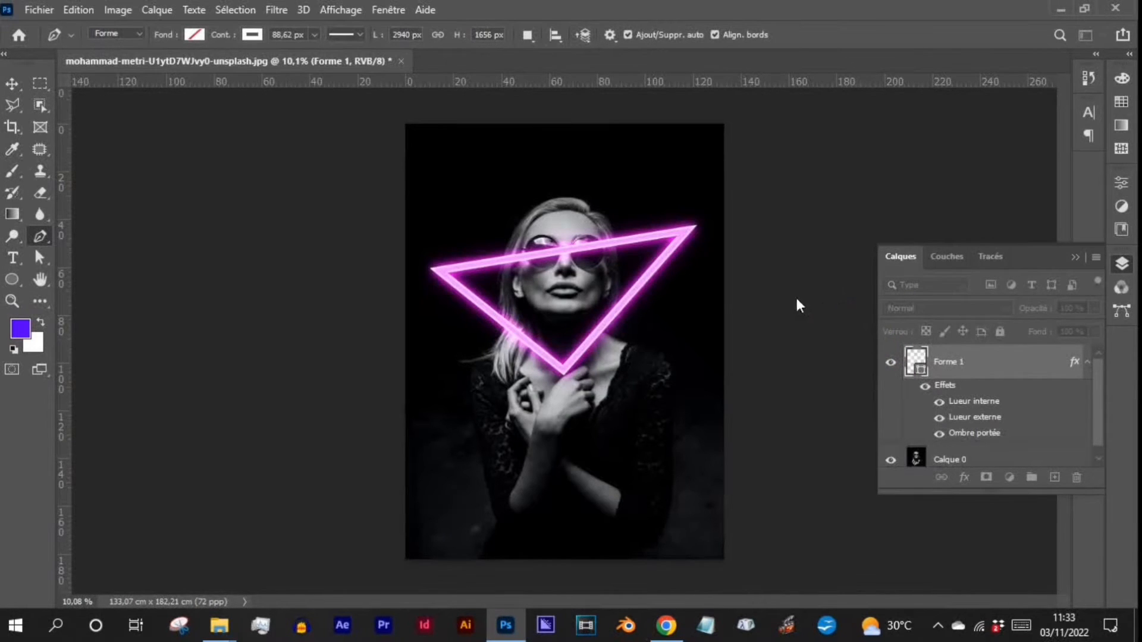
Step: Add a layer mask to the triangle's layer and choose the hard round Arrondi net brush
click(471, 267)
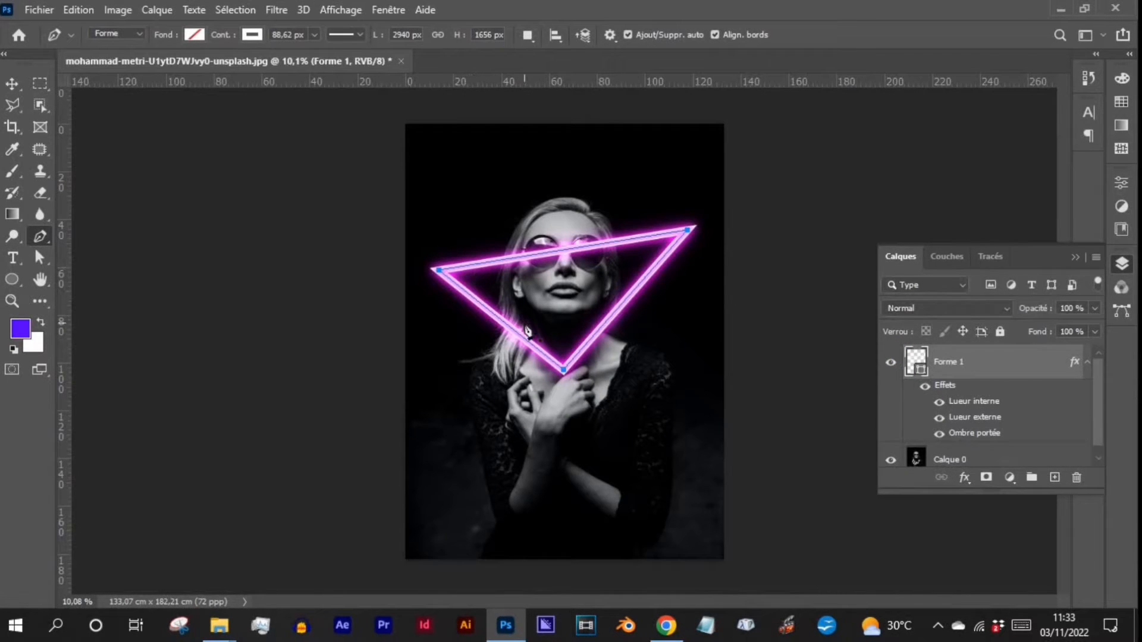
click(985, 477)
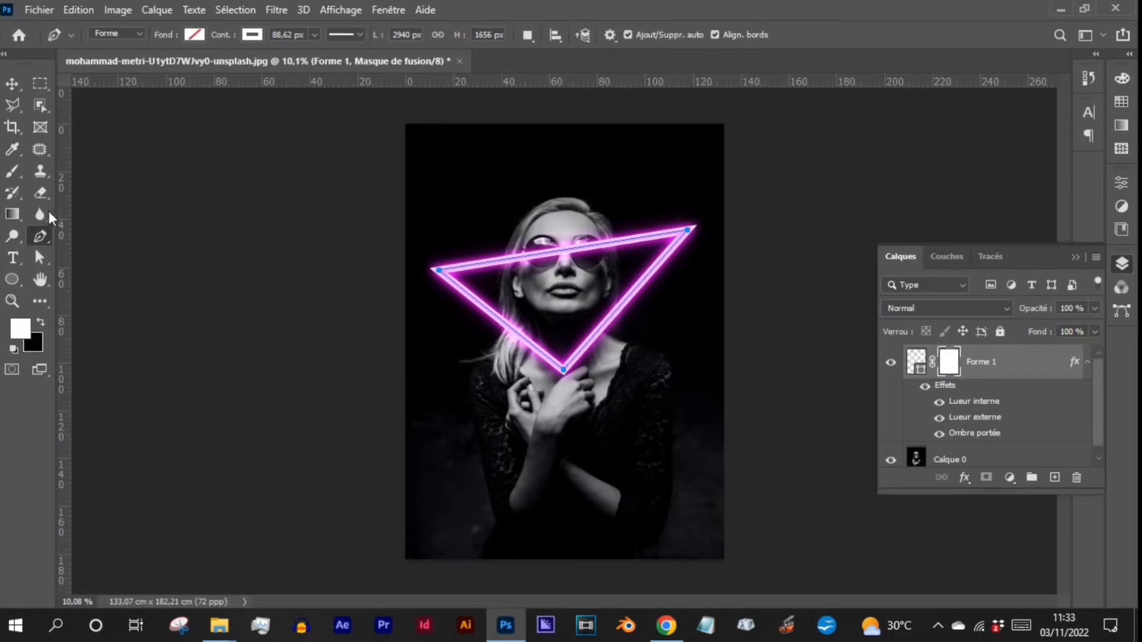
click(13, 172)
click(117, 36)
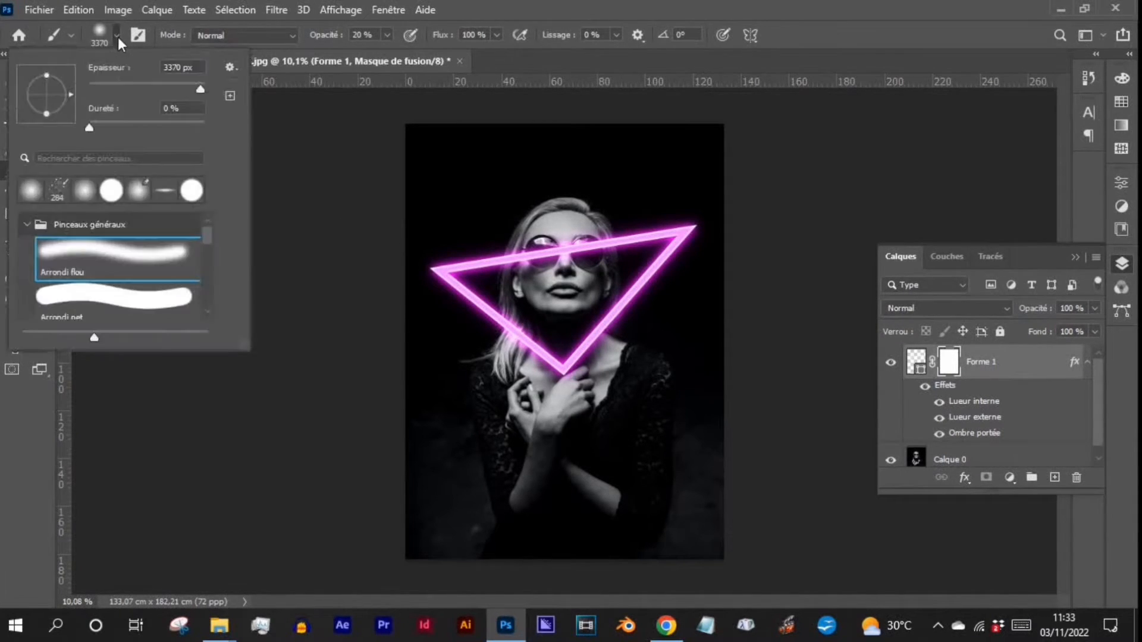
click(64, 284)
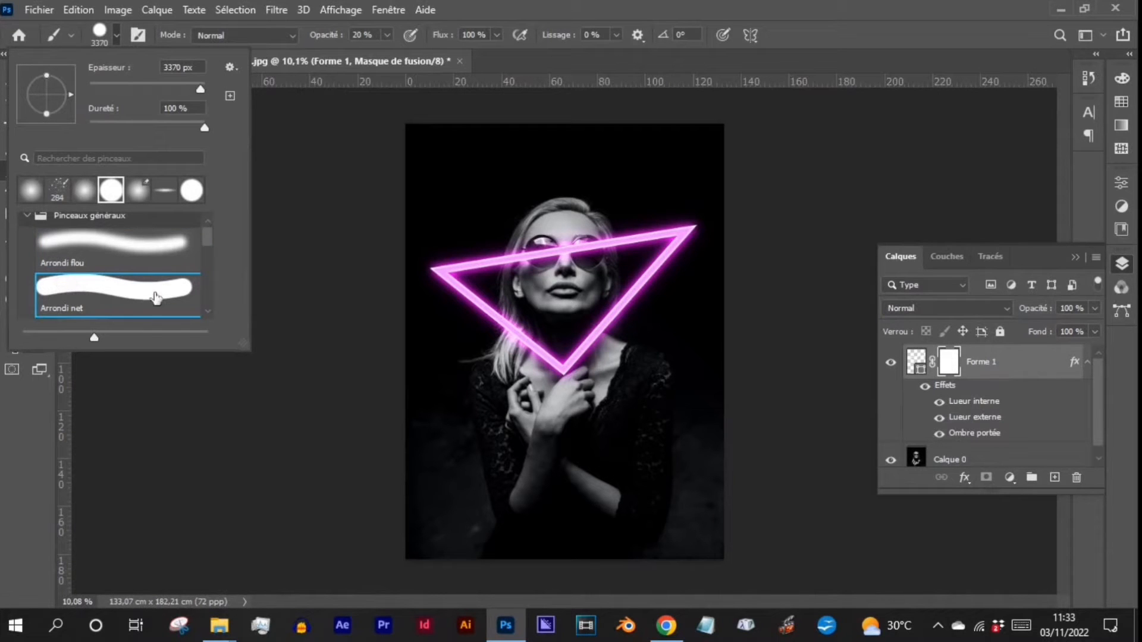
click(119, 36)
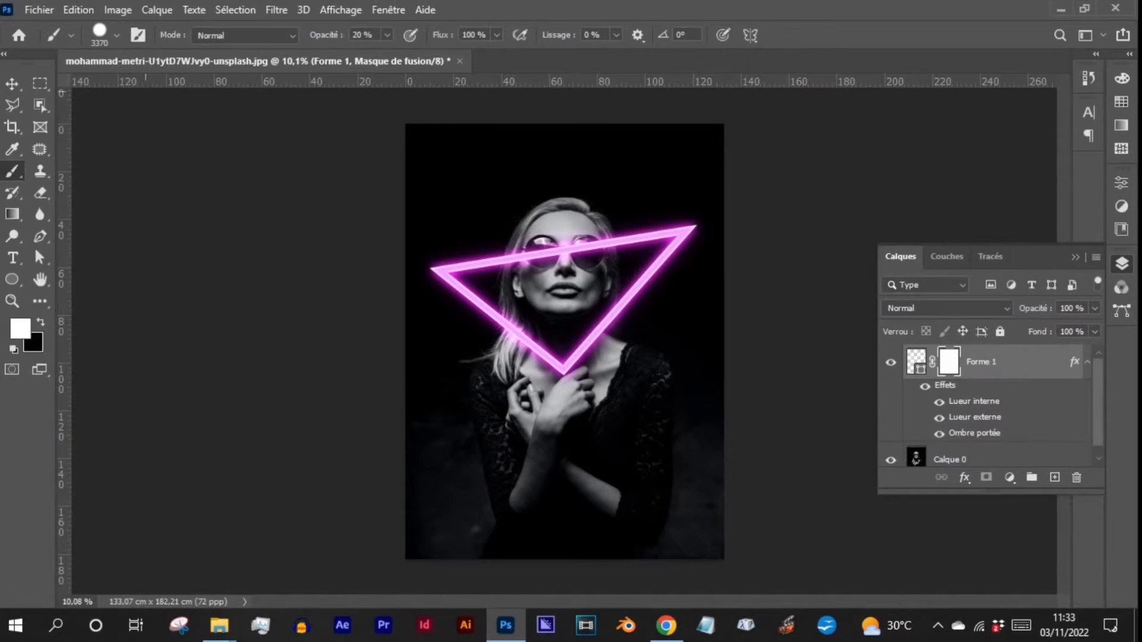
Step: Set the brush size to 280 px and make black the foreground colour for painting on the mask around the face
click(118, 36)
drag(165, 88, 172, 88)
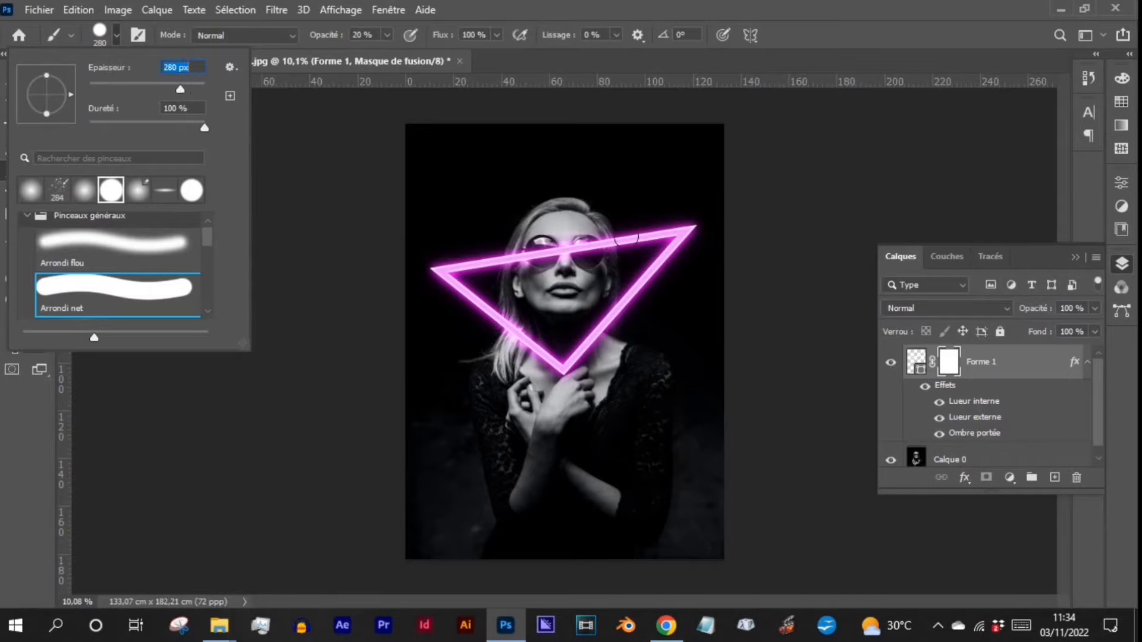
click(116, 35)
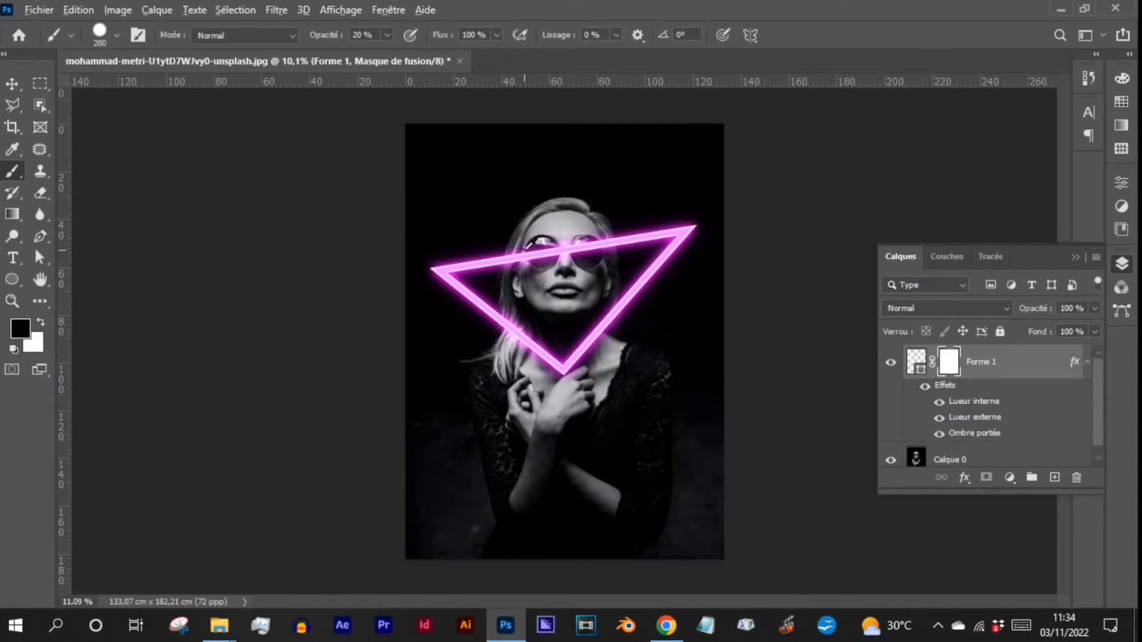
scroll(538, 244, up, 3)
scroll(539, 243, up, 1)
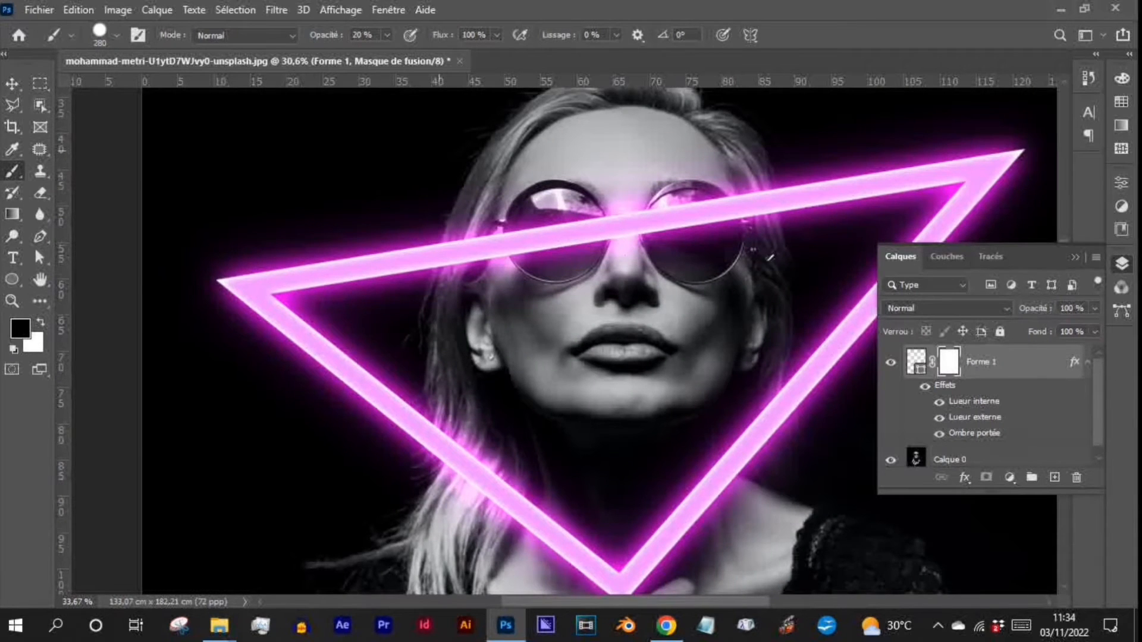
Step: Raise the brush opacity to 100 % and mask out the triangle's bar where it crosses the sunglasses, face and hair
scroll(553, 238, up, 1)
mouse_move(602, 221)
mouse_down()
mouse_move(508, 312)
mouse_move(517, 337)
mouse_move(489, 342)
mouse_up()
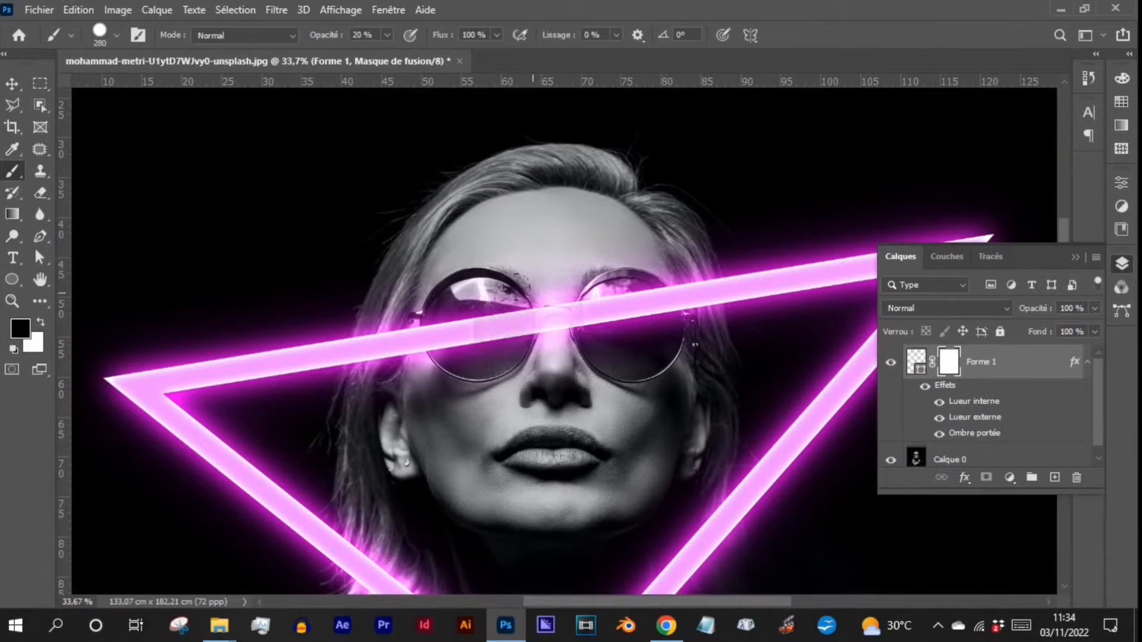
drag(330, 36, 414, 42)
mouse_move(523, 321)
mouse_down()
mouse_move(553, 310)
mouse_move(505, 328)
mouse_up()
drag(586, 312, 643, 302)
drag(494, 324, 507, 327)
mouse_move(475, 274)
mouse_down()
mouse_move(389, 335)
mouse_move(408, 363)
mouse_up()
Step: Refine the mask where the triangle's bar meets the hair on both sides of the head, alternating between hiding and restoring
scroll(353, 349, up, 2)
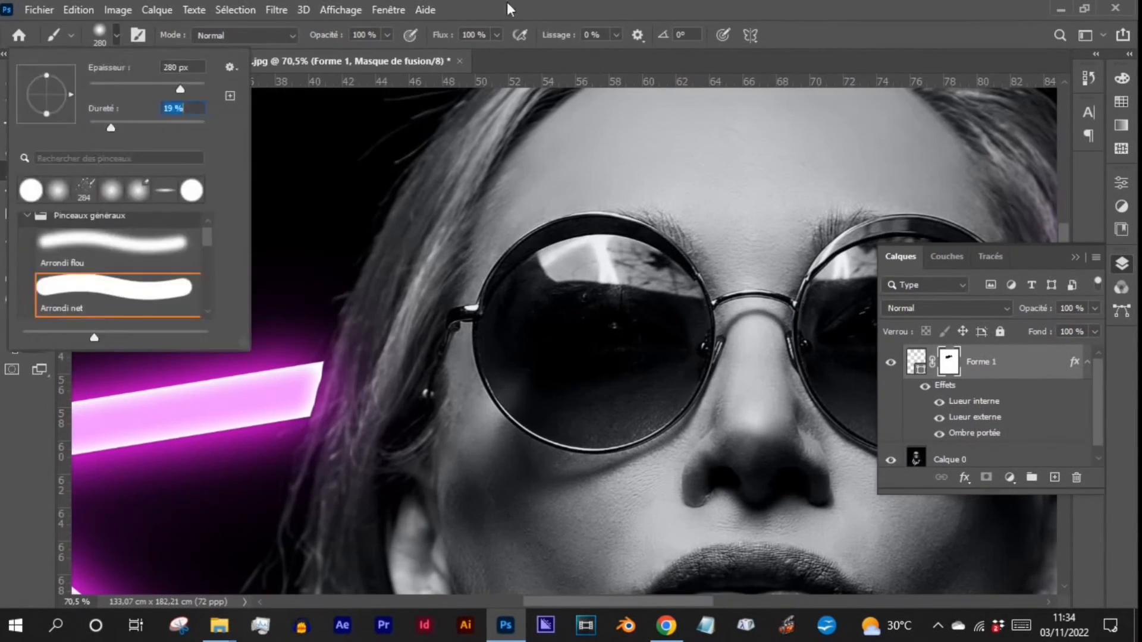
drag(318, 359, 303, 419)
key(x)
mouse_move(351, 351)
mouse_down()
mouse_move(333, 425)
mouse_move(348, 411)
mouse_up()
key(x)
drag(998, 199, 511, 265)
scroll(512, 264, down, 10)
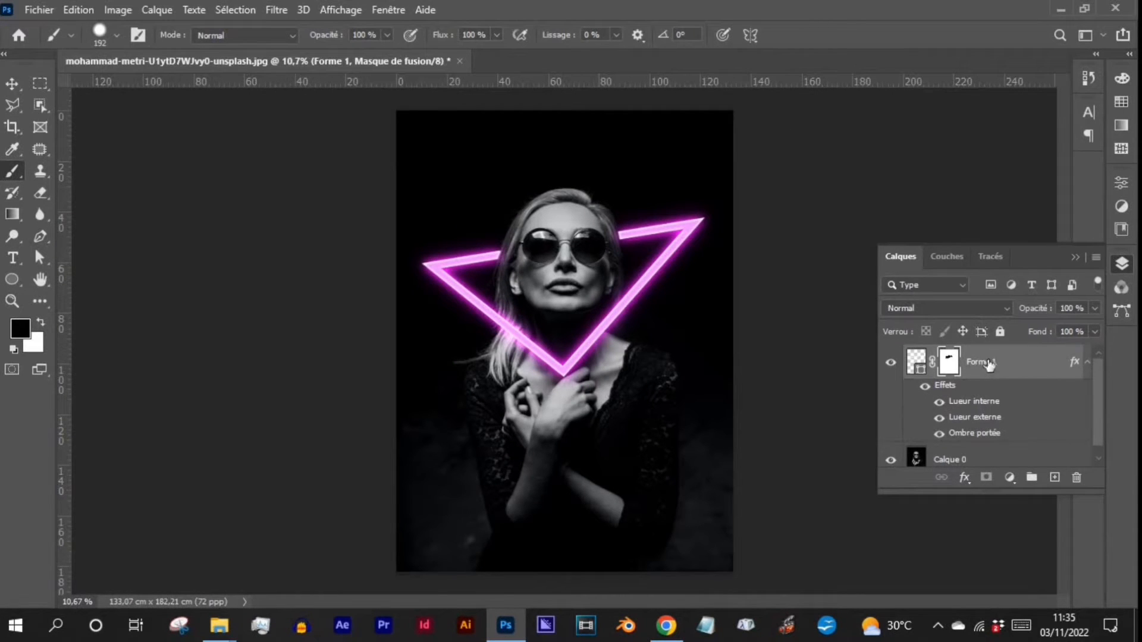
Step: Duplicate the Forme 1 layer and rasterize the copy's layer style
drag(986, 369, 1054, 478)
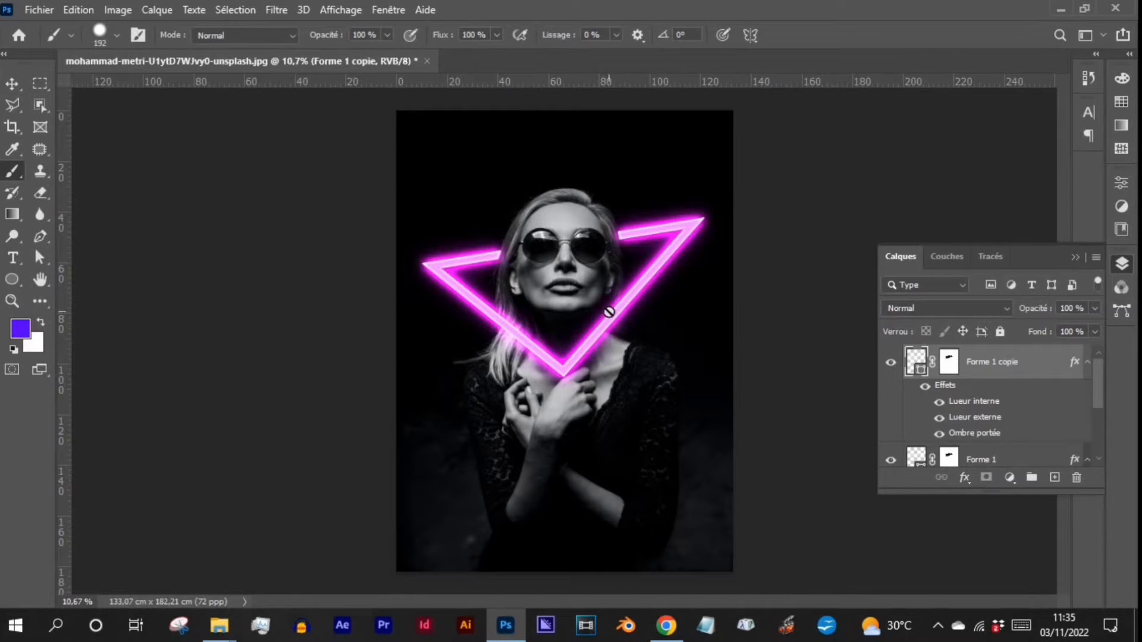
right_click(972, 364)
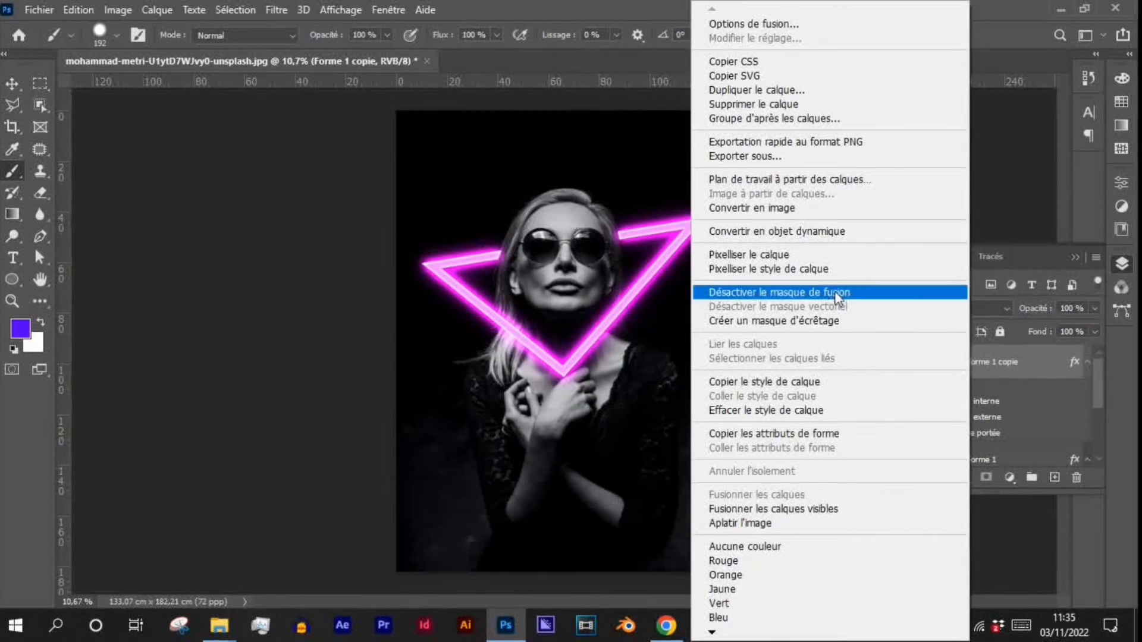
click(842, 271)
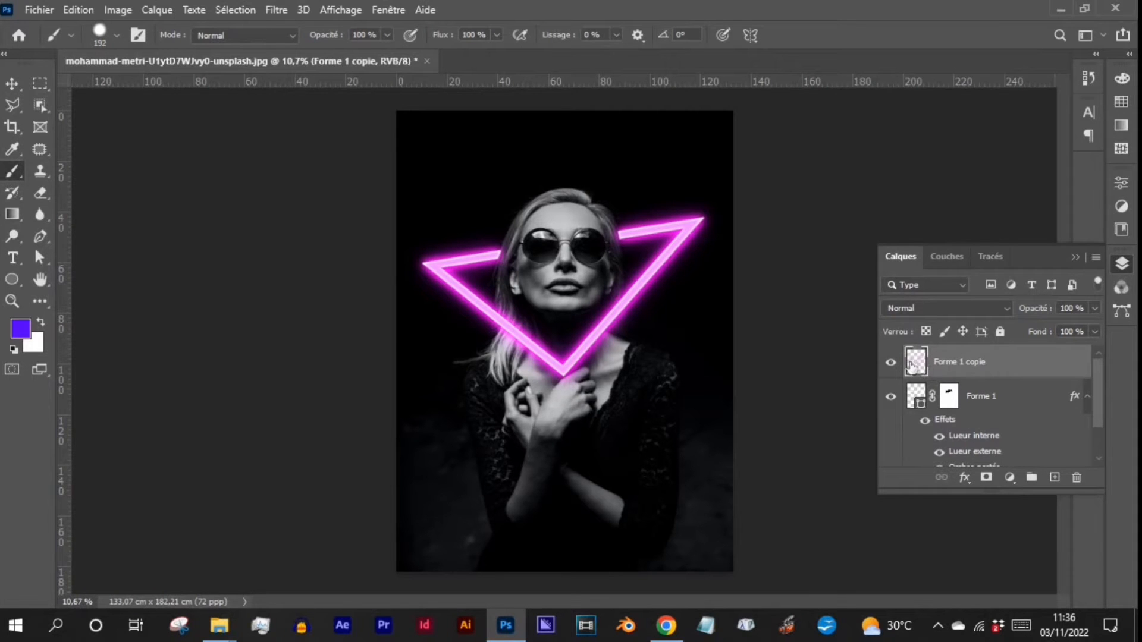
Step: Apply a Gaussian blur (Flou gaussien) with a radius of 309,2 pixels to the Forme 1 copie layer
click(276, 9)
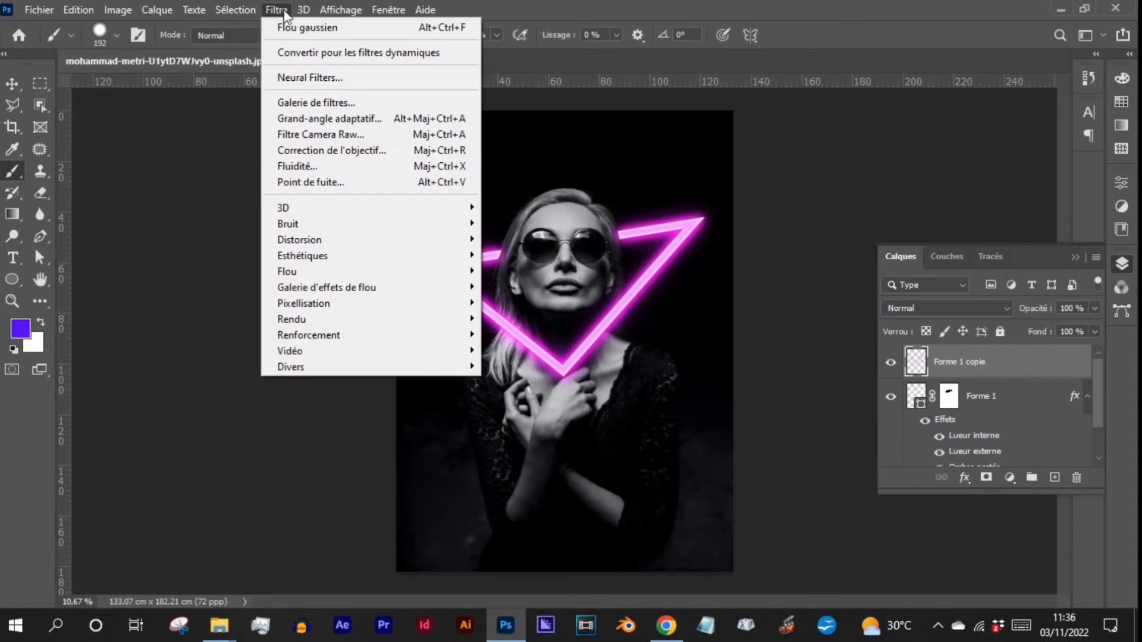
mouse_move(452, 278)
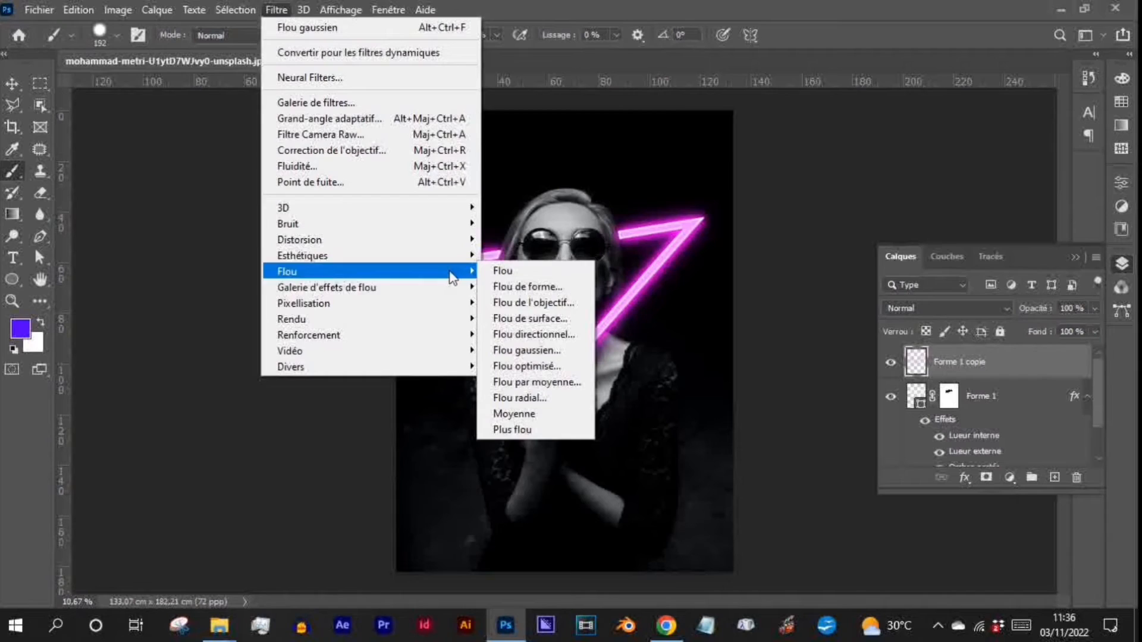
click(527, 350)
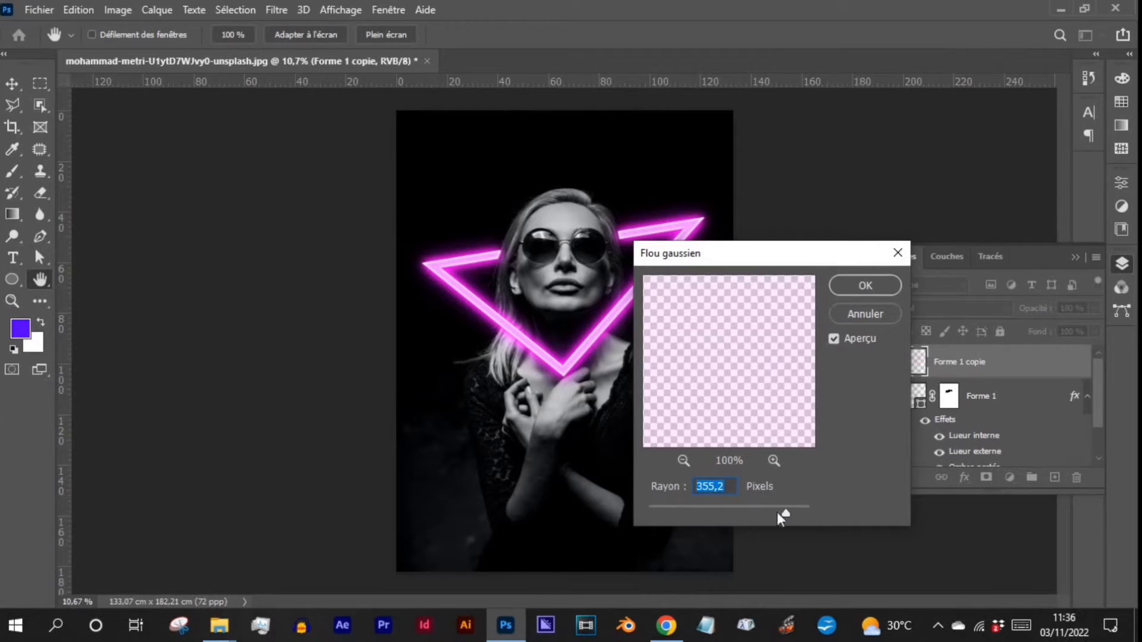
drag(779, 513, 783, 514)
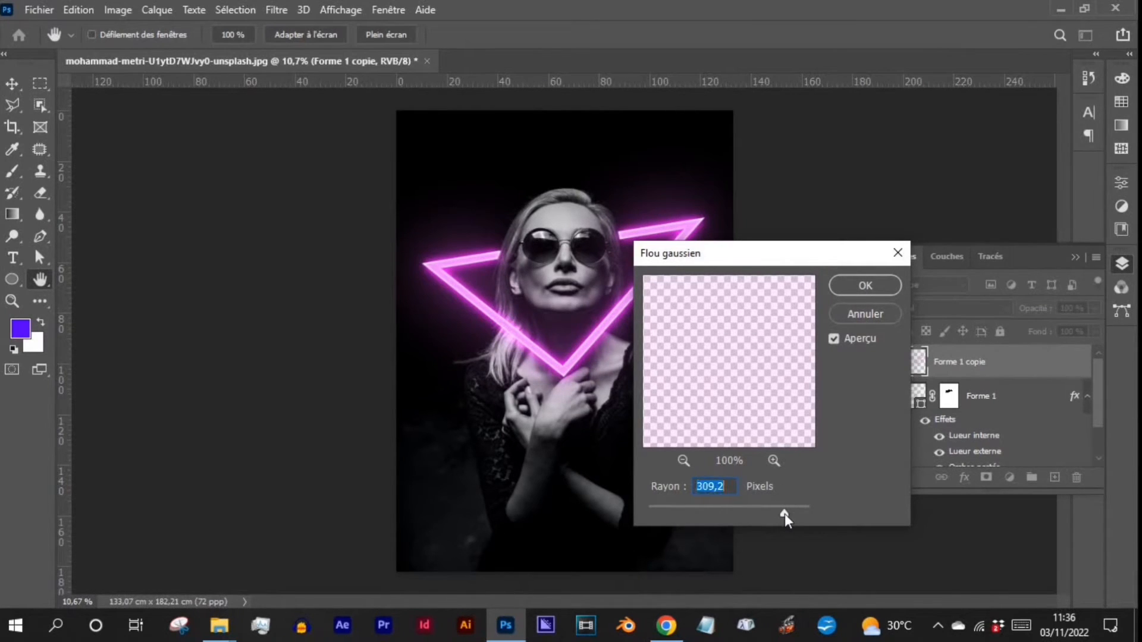
click(860, 288)
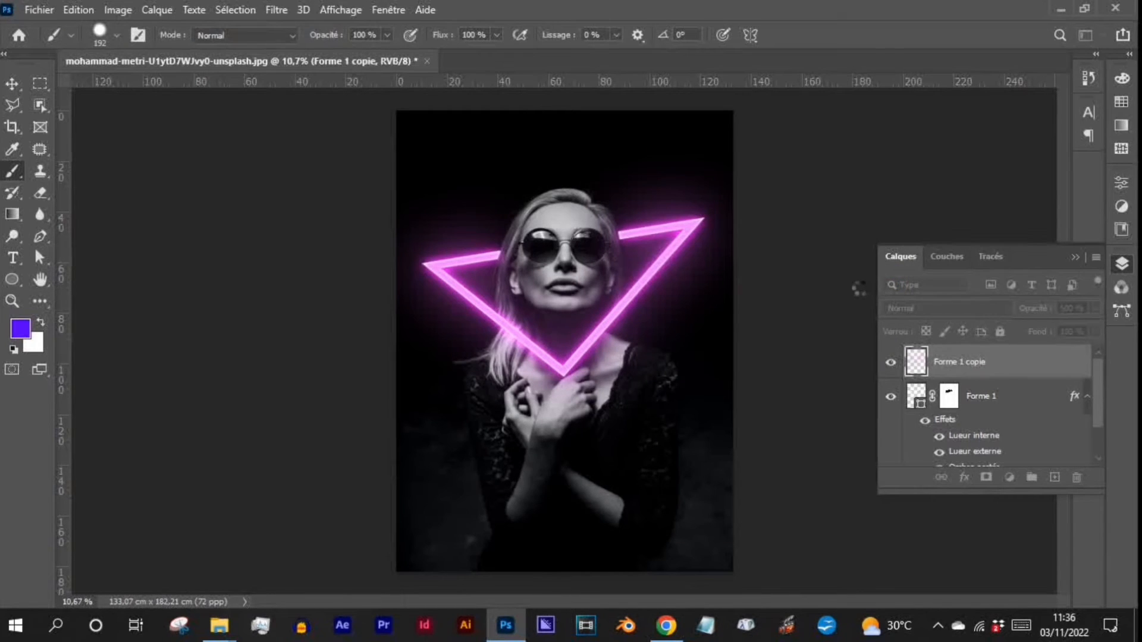
Step: Set the blurred Forme 1 copie layer's blend mode to Densité linéaire - (Ajout)
scroll(602, 361, down, 5)
scroll(556, 331, up, 3)
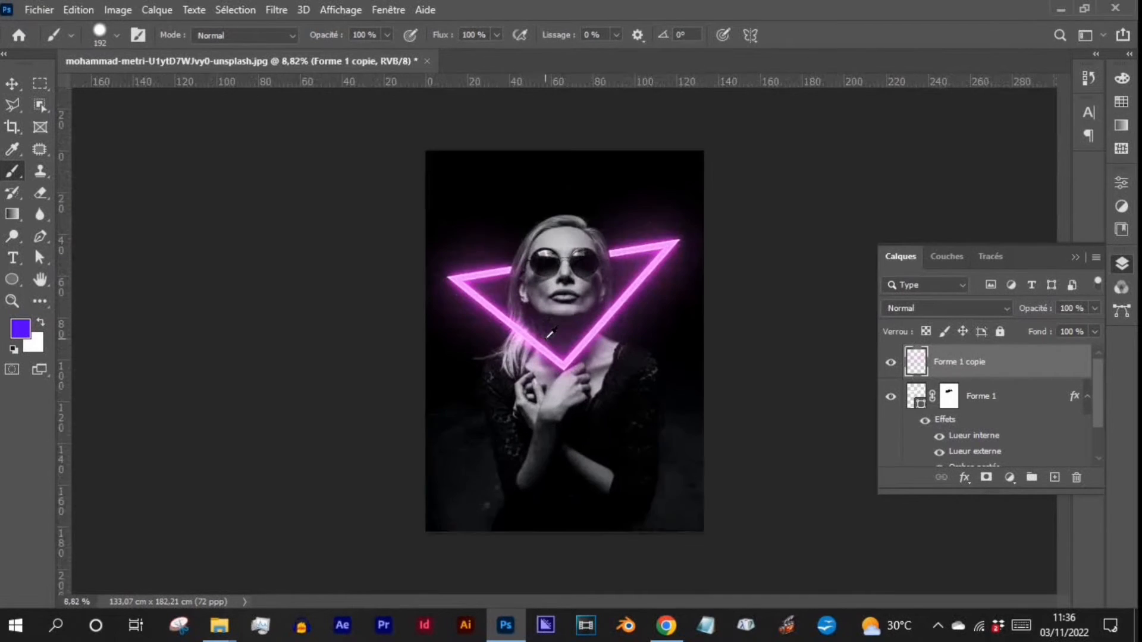
click(957, 309)
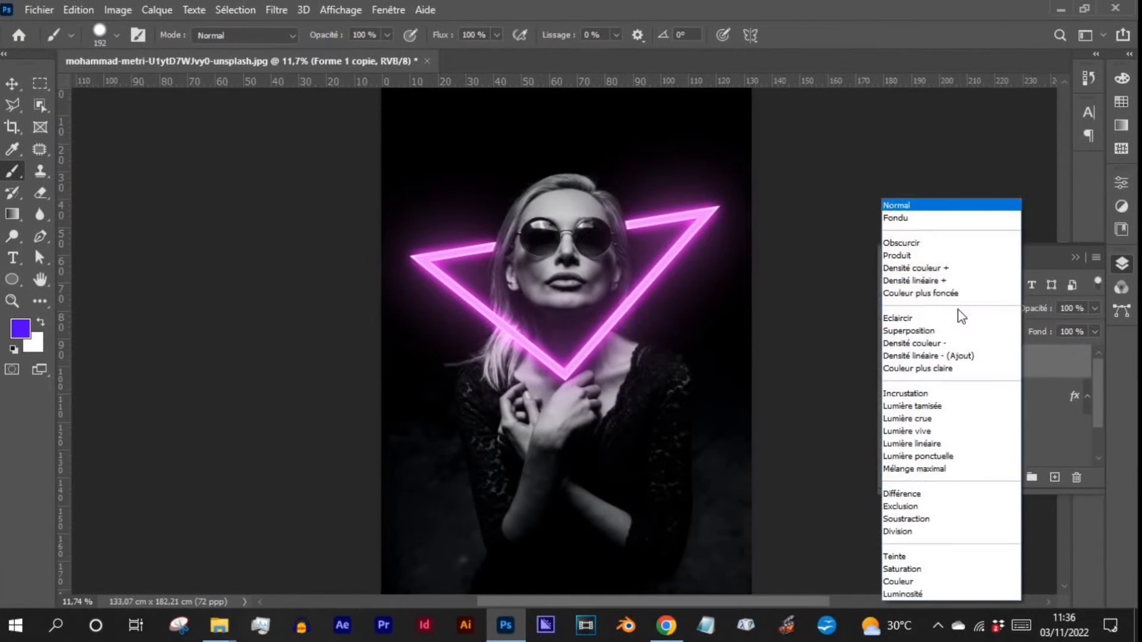
click(952, 356)
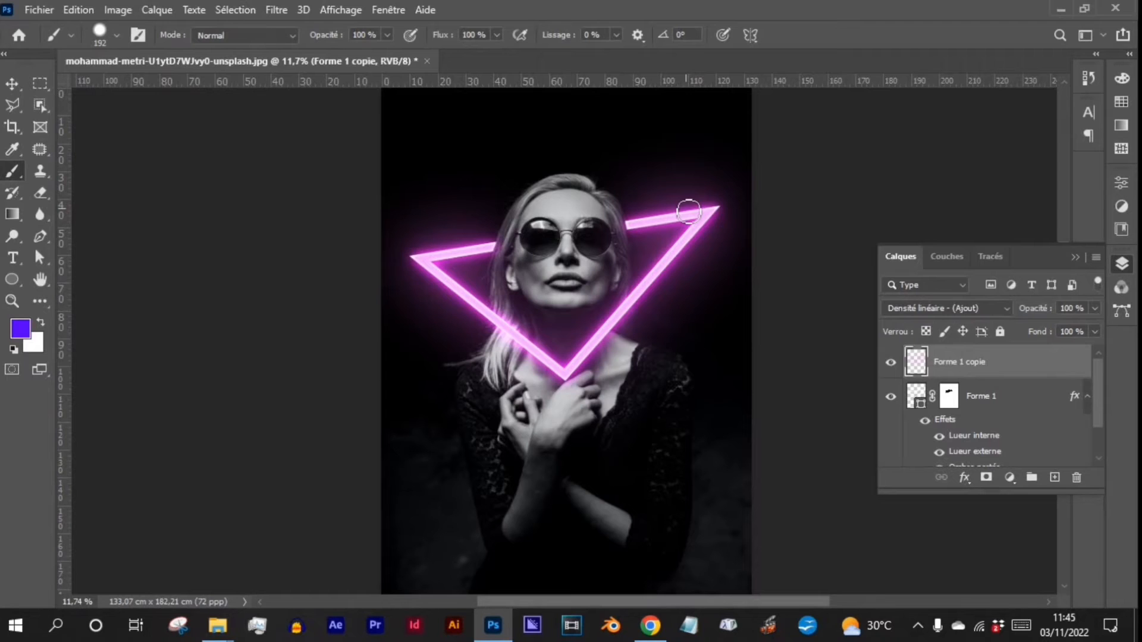
Step: Add a new empty layer directly above the portrait layer Calque 0
scroll(1052, 387, down, 1)
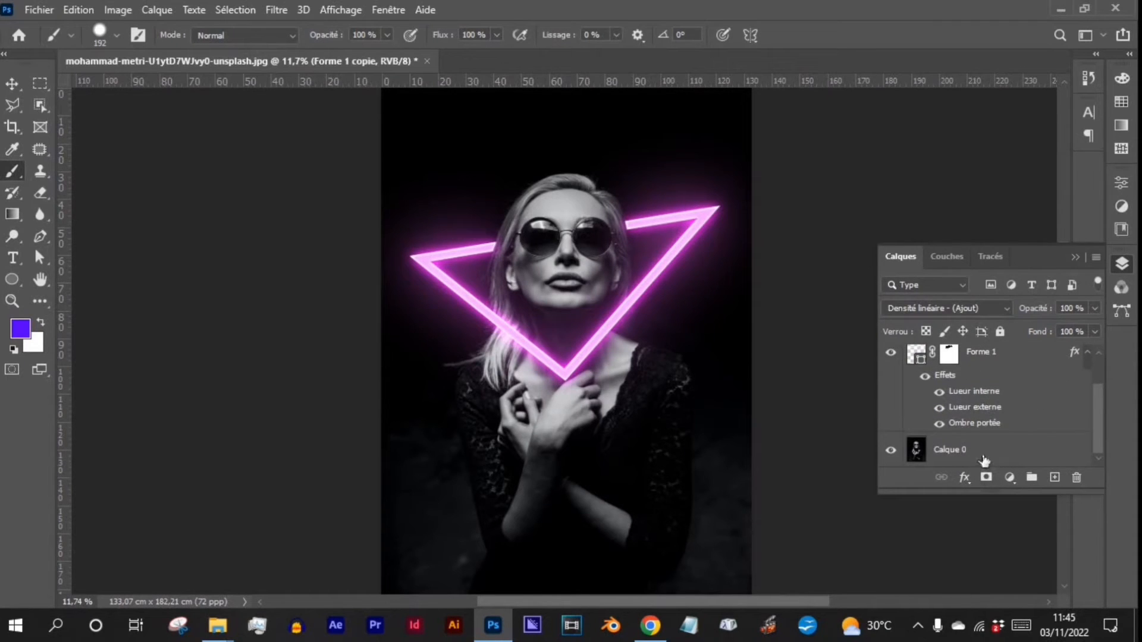
click(983, 458)
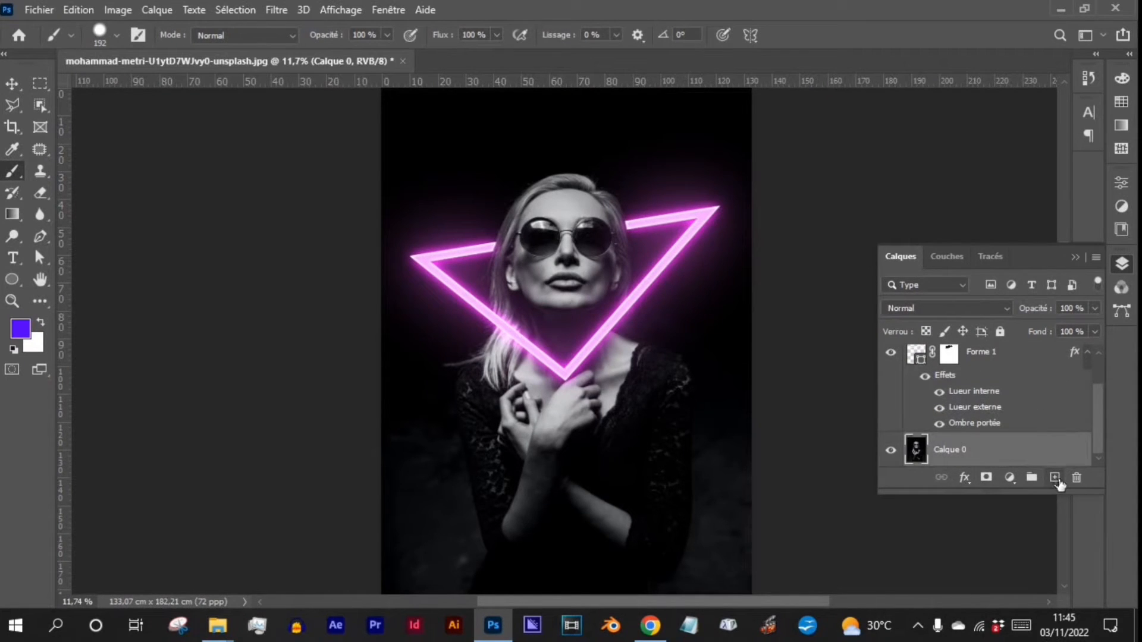
click(1056, 478)
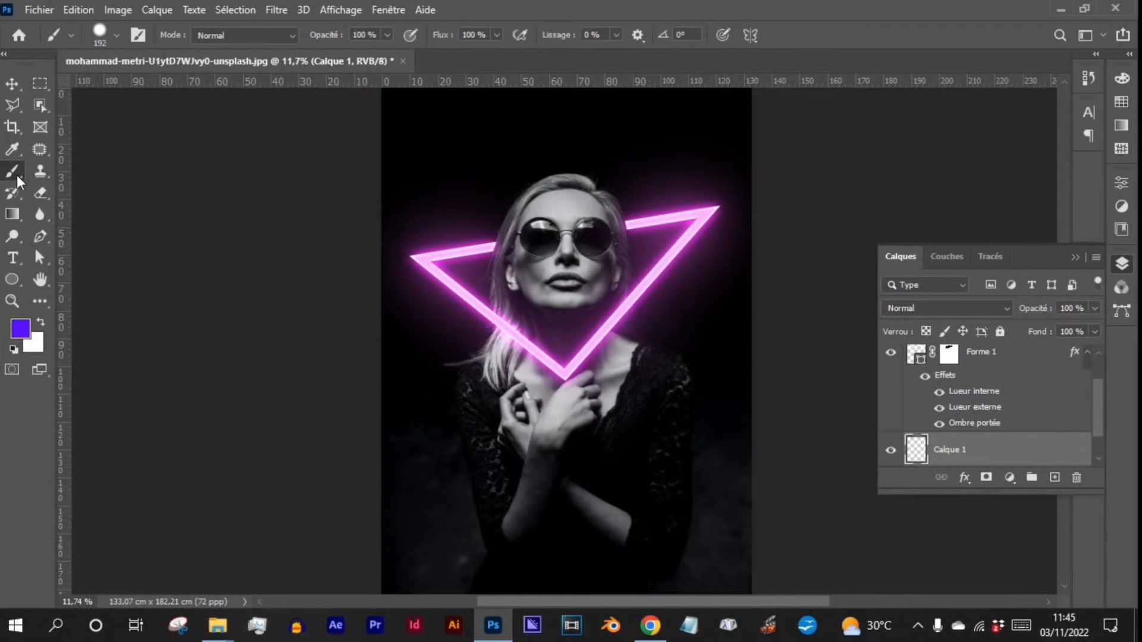
Step: Set the brush hardness to 0 % and its size to 2717 px
click(116, 36)
drag(178, 123, 94, 124)
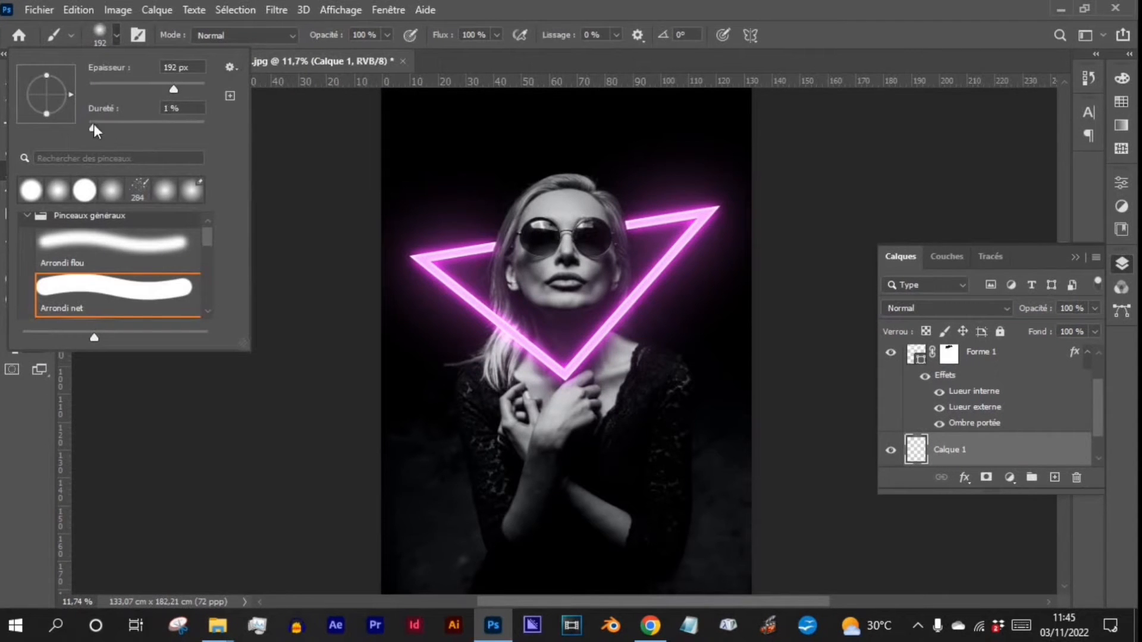
drag(175, 86, 199, 89)
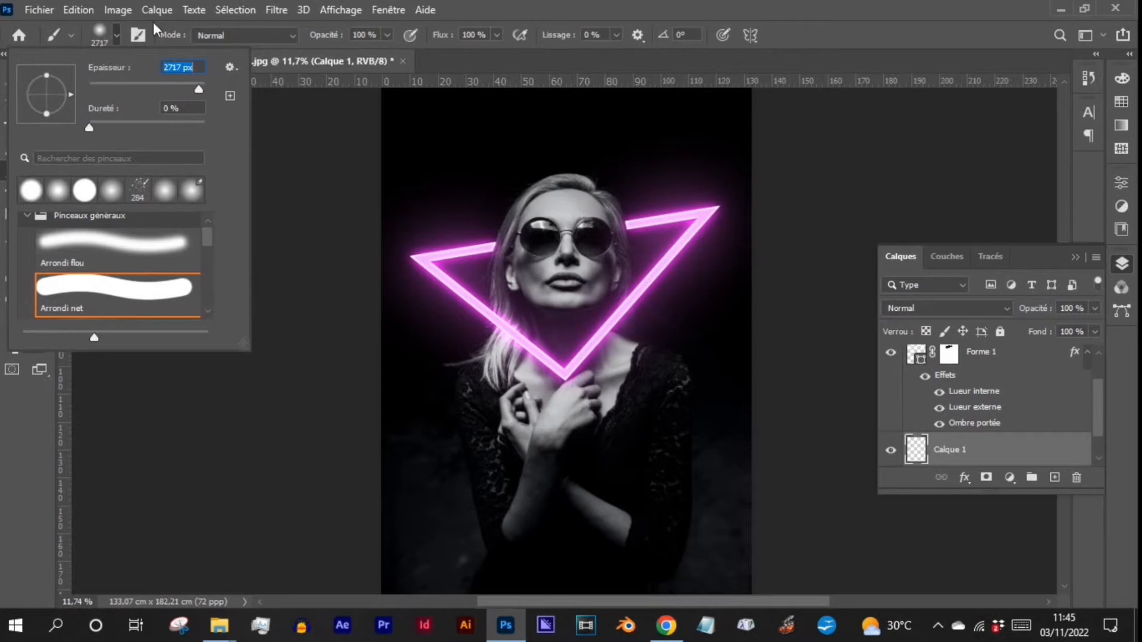
click(116, 37)
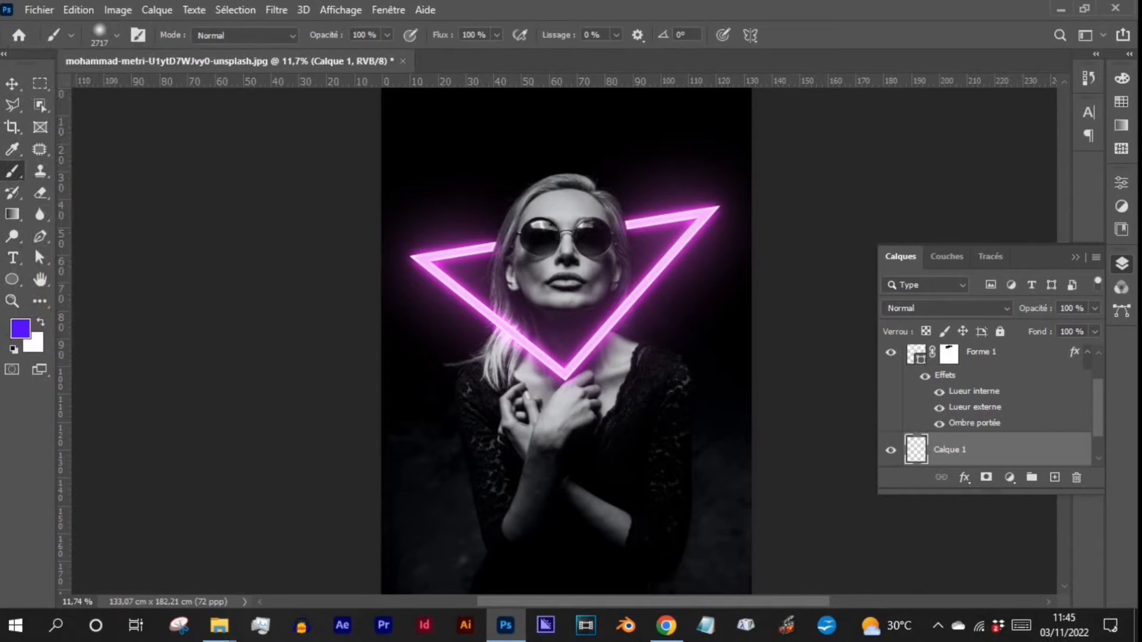
Step: Change the foreground colour to purple c000ff
click(18, 330)
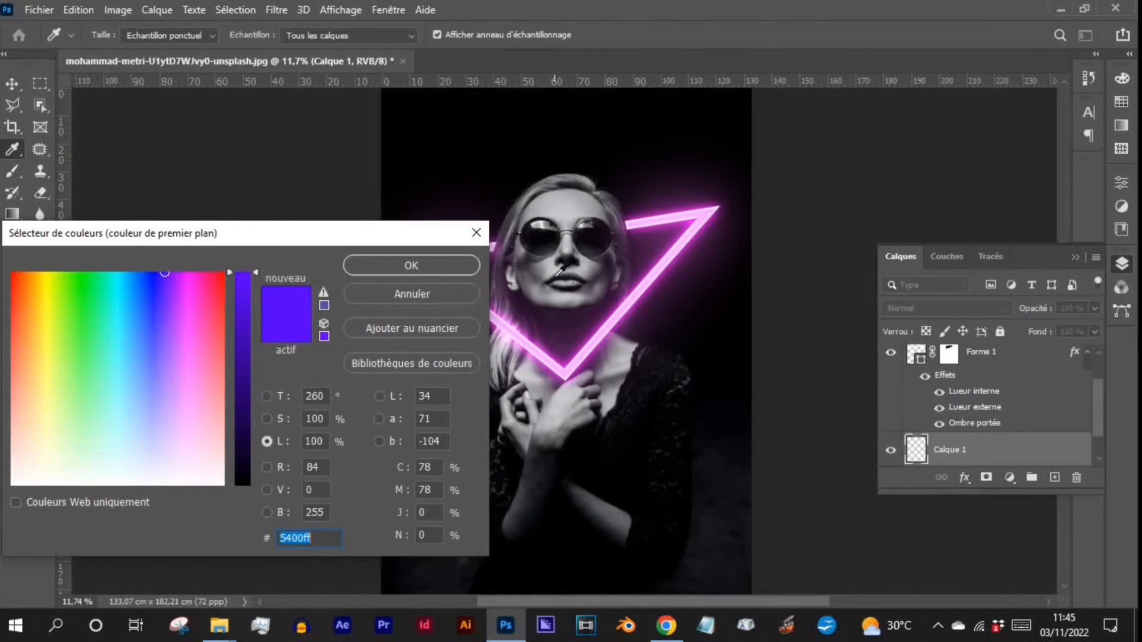
click(176, 271)
drag(176, 271, 180, 272)
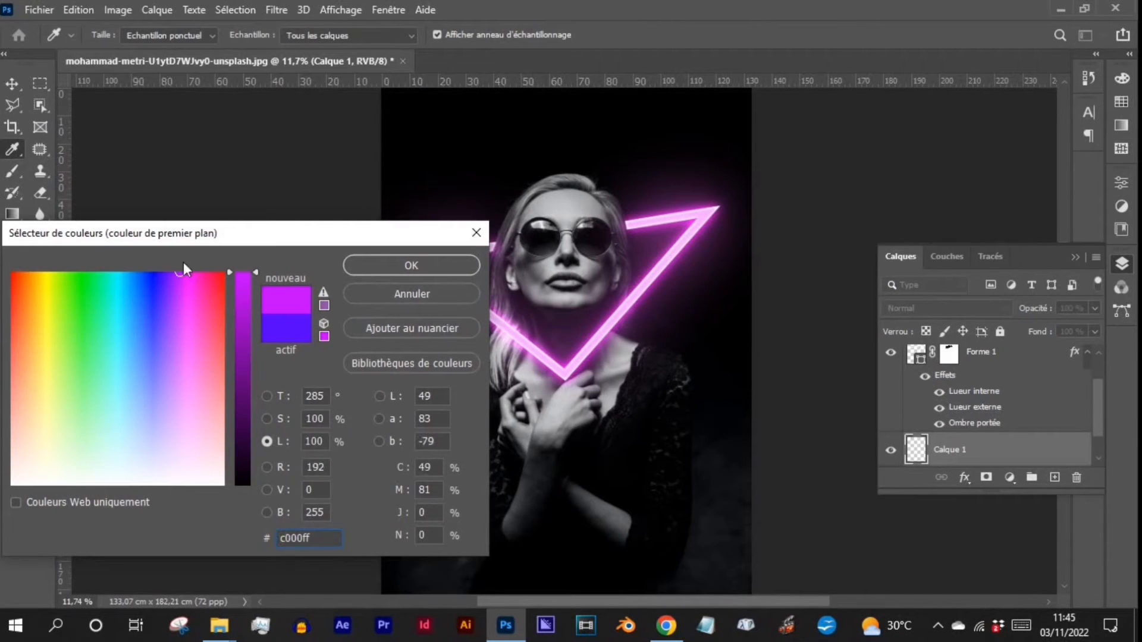
click(377, 269)
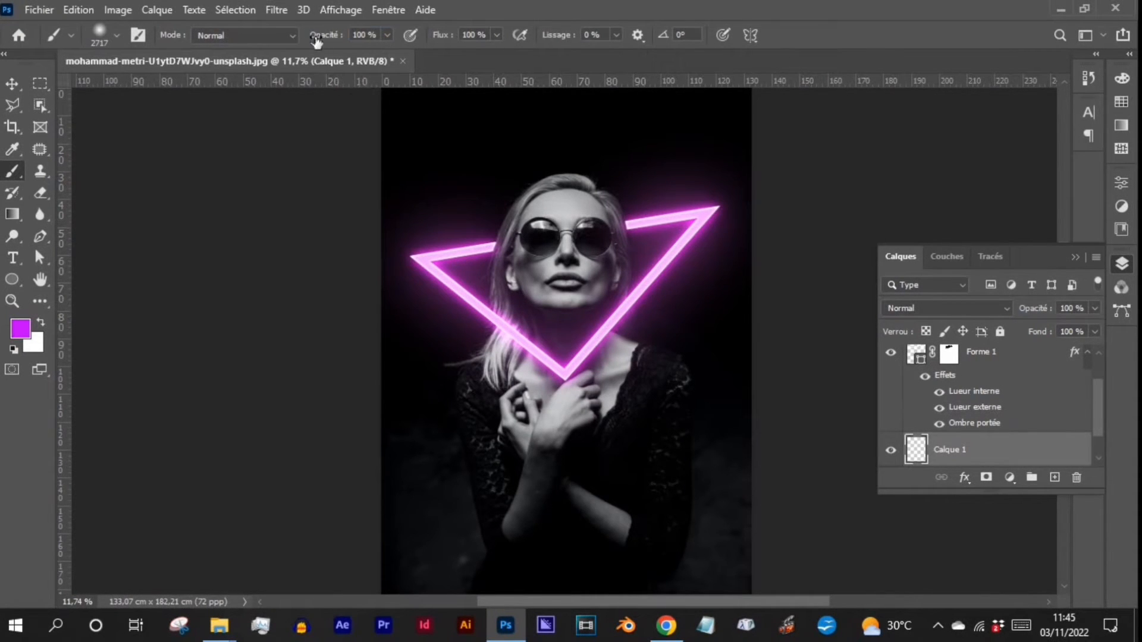
Step: Set the brush opacity to 23 % and paint a soft purple glow over the woman's face and neck on Calque 1
drag(316, 40, 253, 44)
click(563, 268)
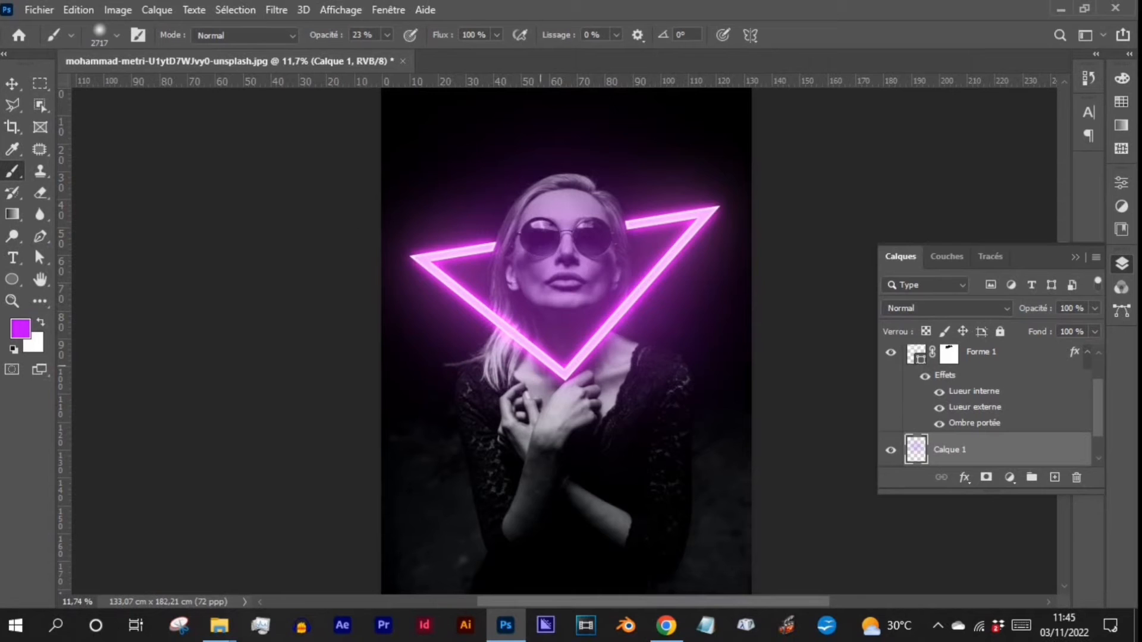
click(561, 356)
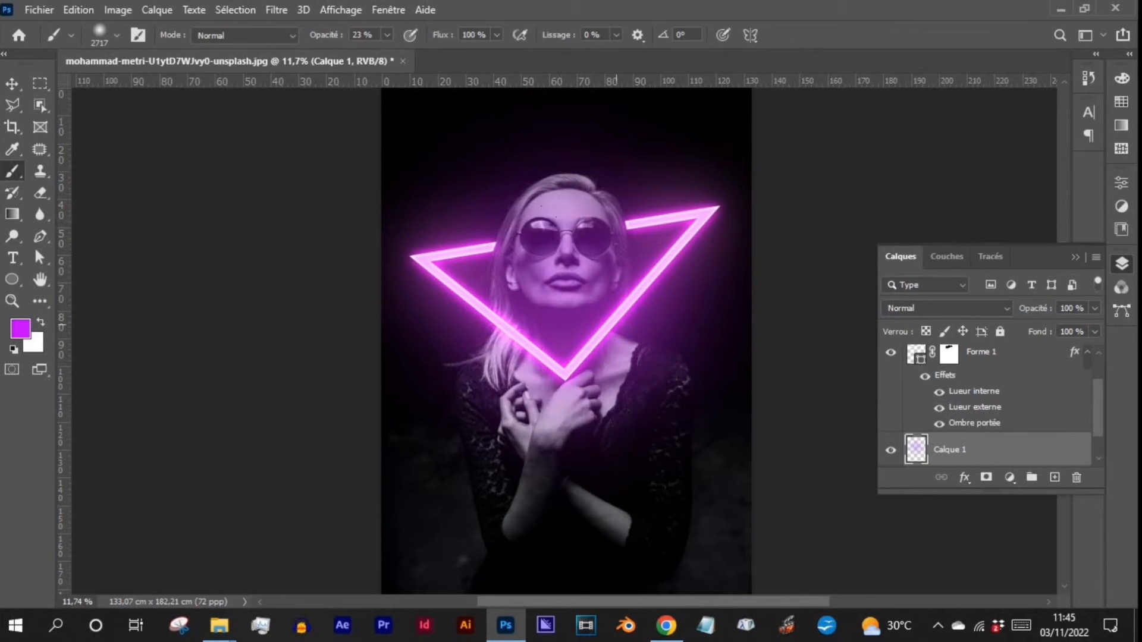
Step: Set Calque 1's blend mode to Densité linéaire - (Ajout) and reduce its fill (Fond) to 46 %
click(990, 306)
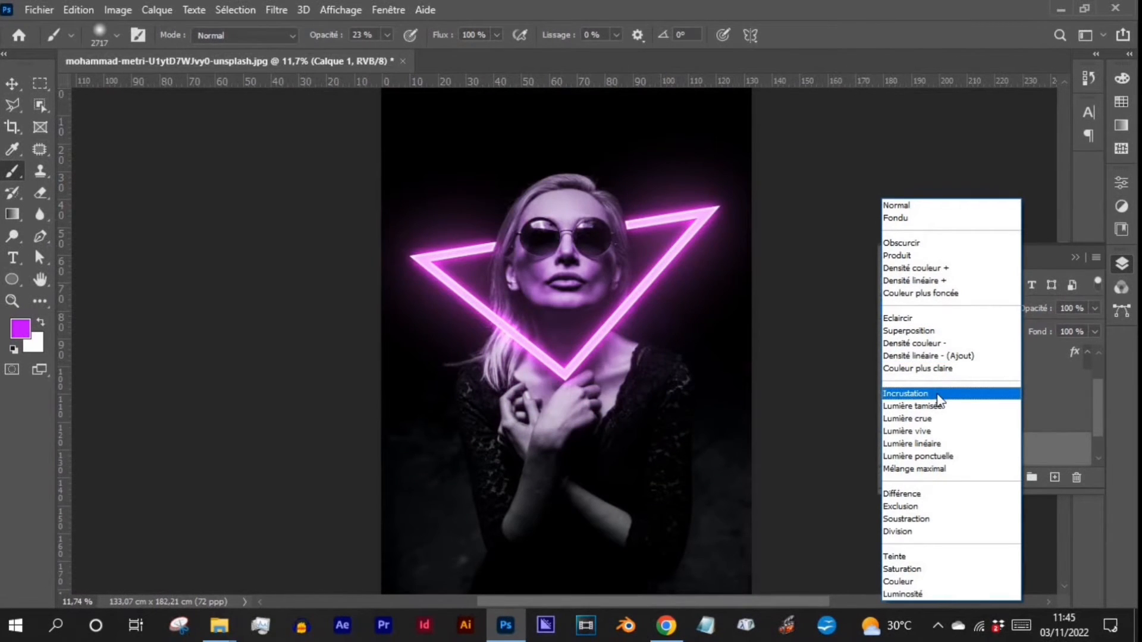
click(931, 358)
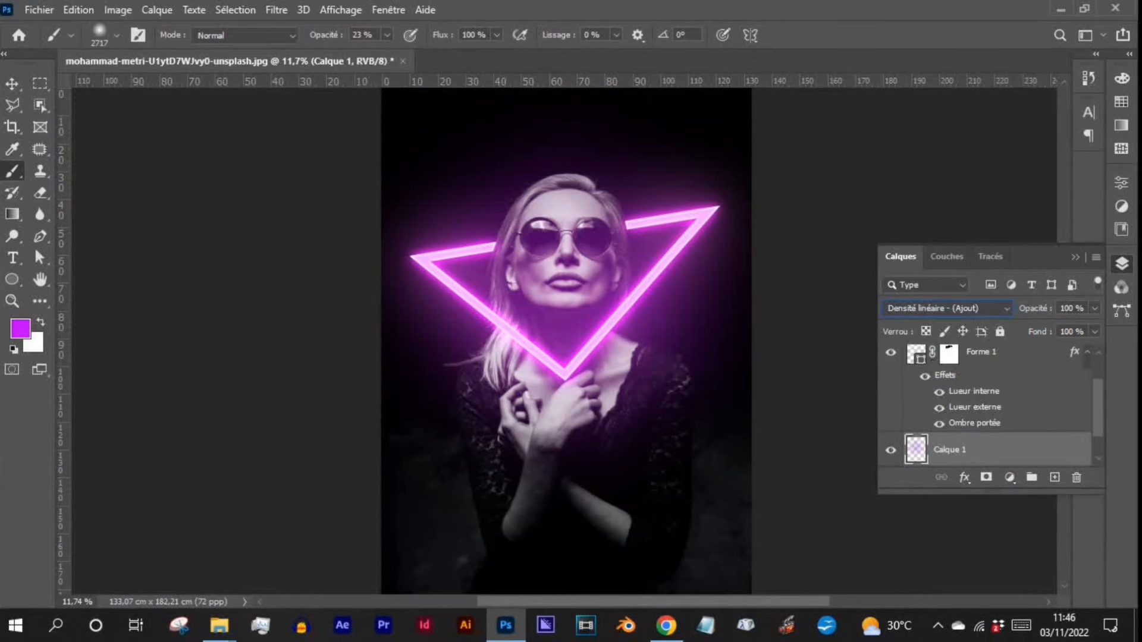
drag(1039, 343, 991, 335)
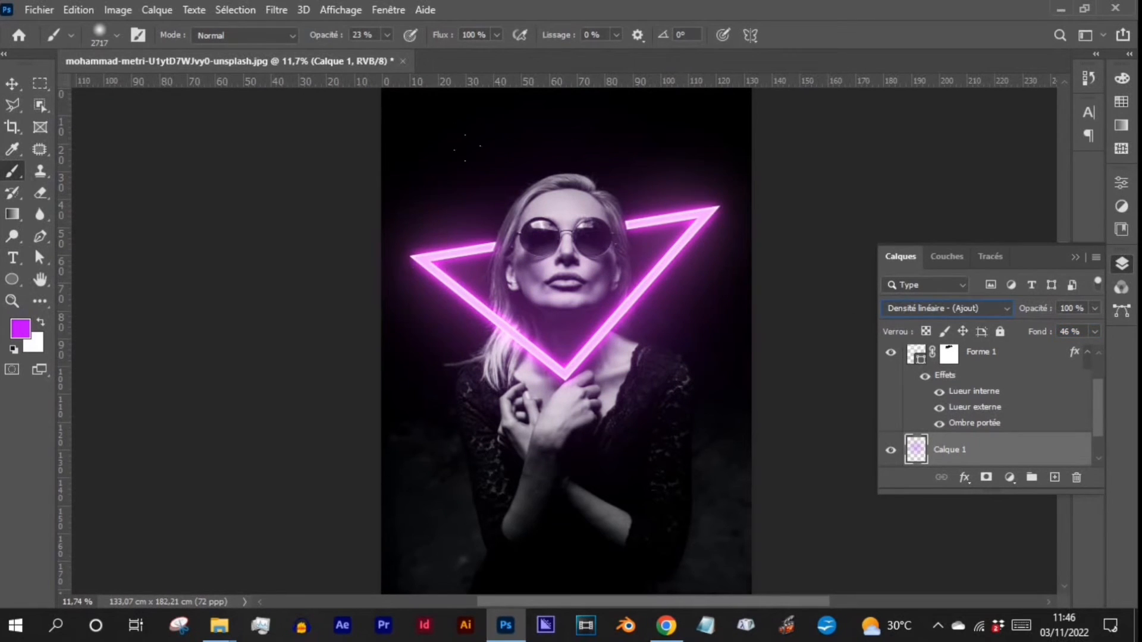
Step: Add a new layer above Calque 1 with the Couleur blend mode and paint a purple tint over the woman
click(1054, 479)
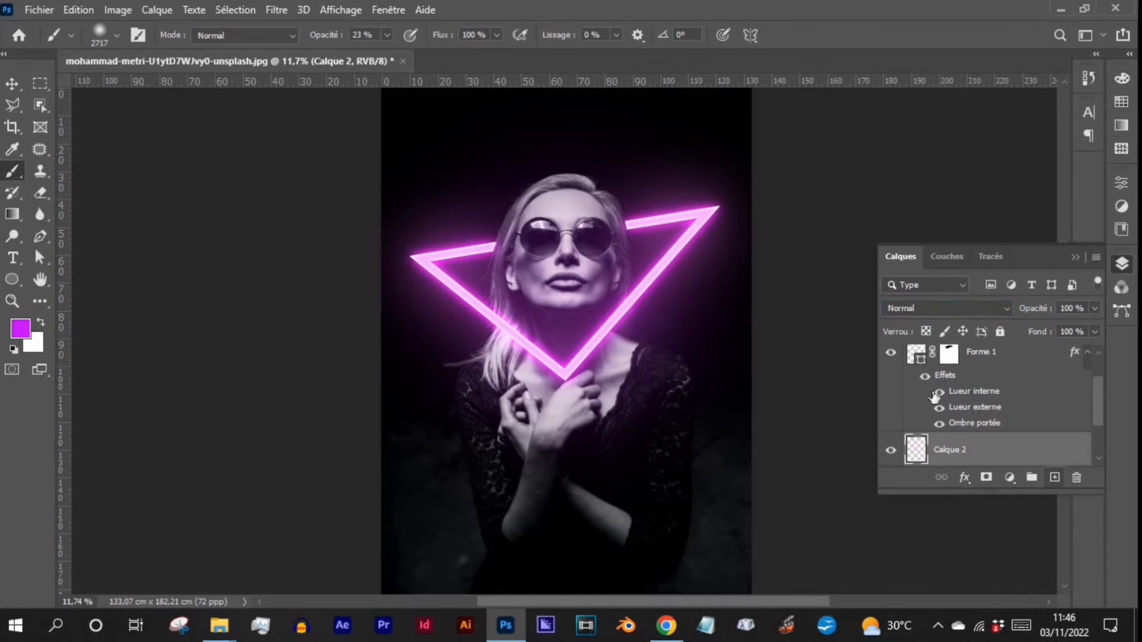
click(1072, 256)
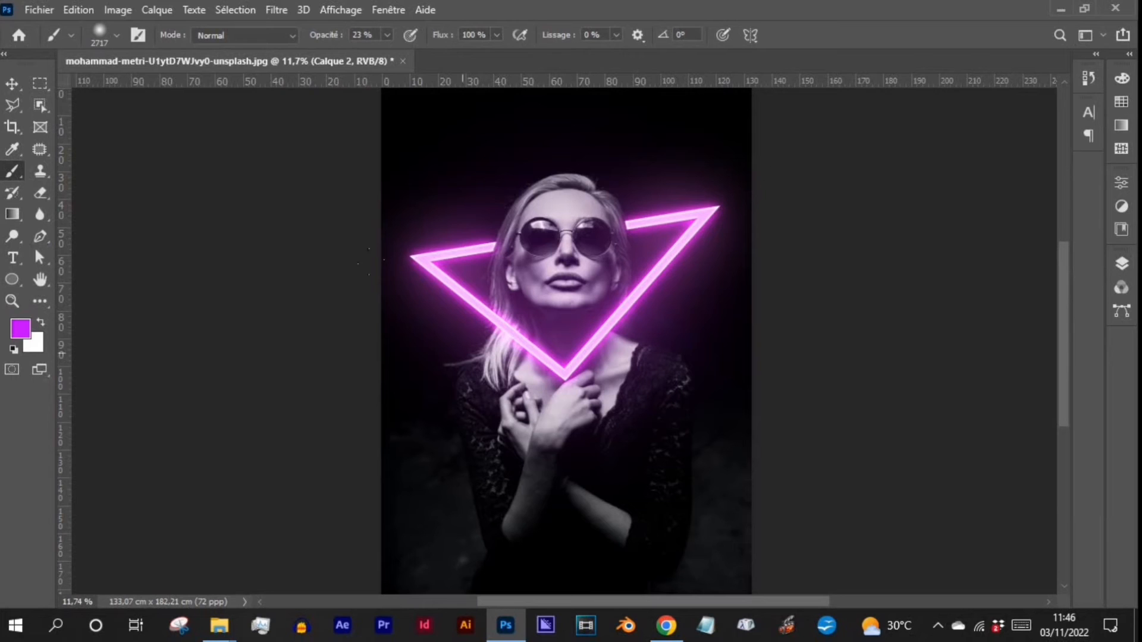
click(1122, 263)
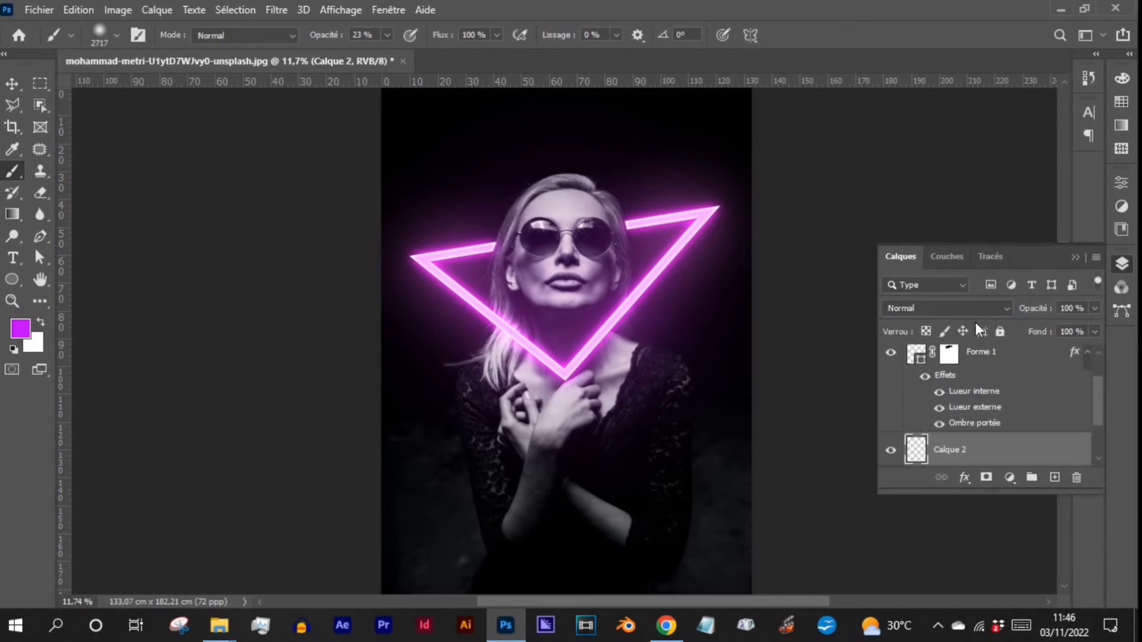
click(974, 309)
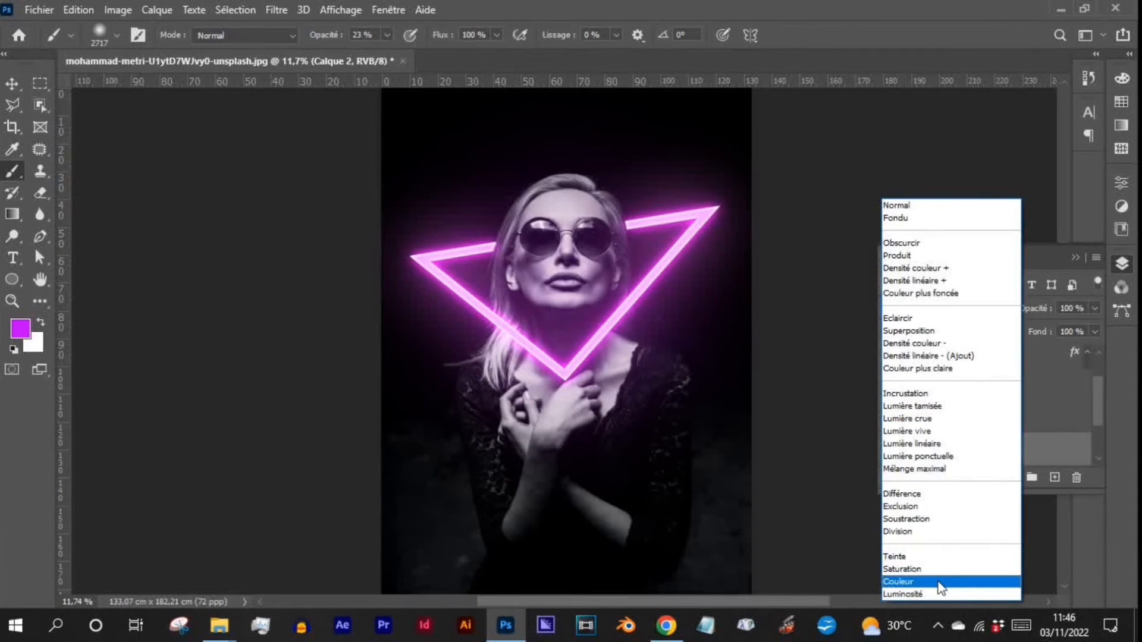
click(940, 588)
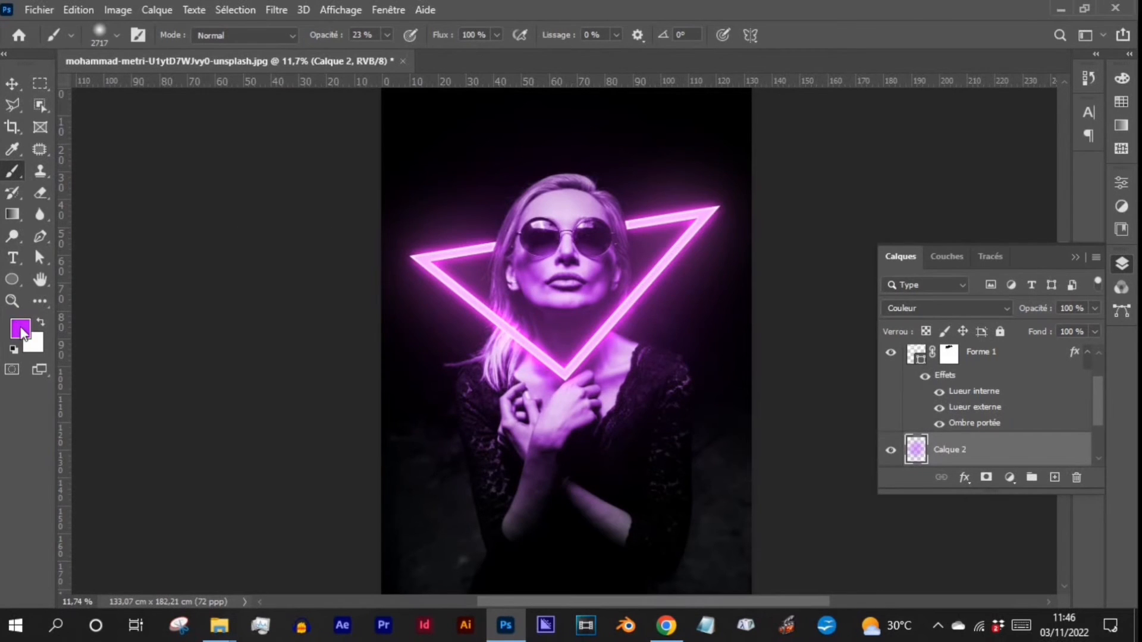
Step: Change the foreground colour to blue 4800ff for the tint layer
click(20, 329)
click(163, 269)
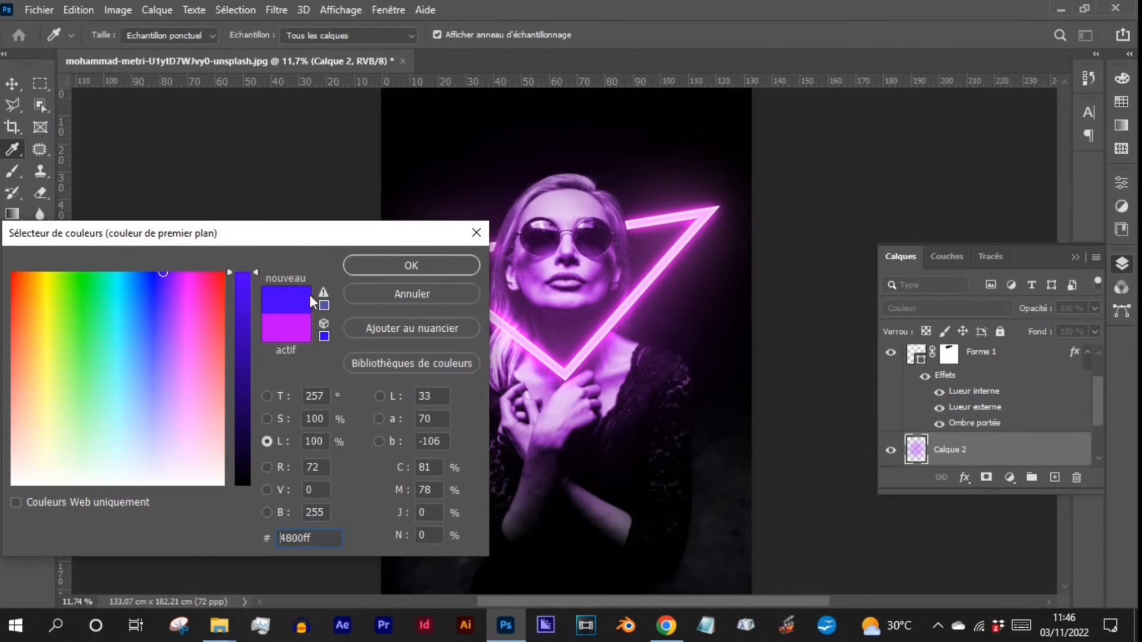
click(411, 266)
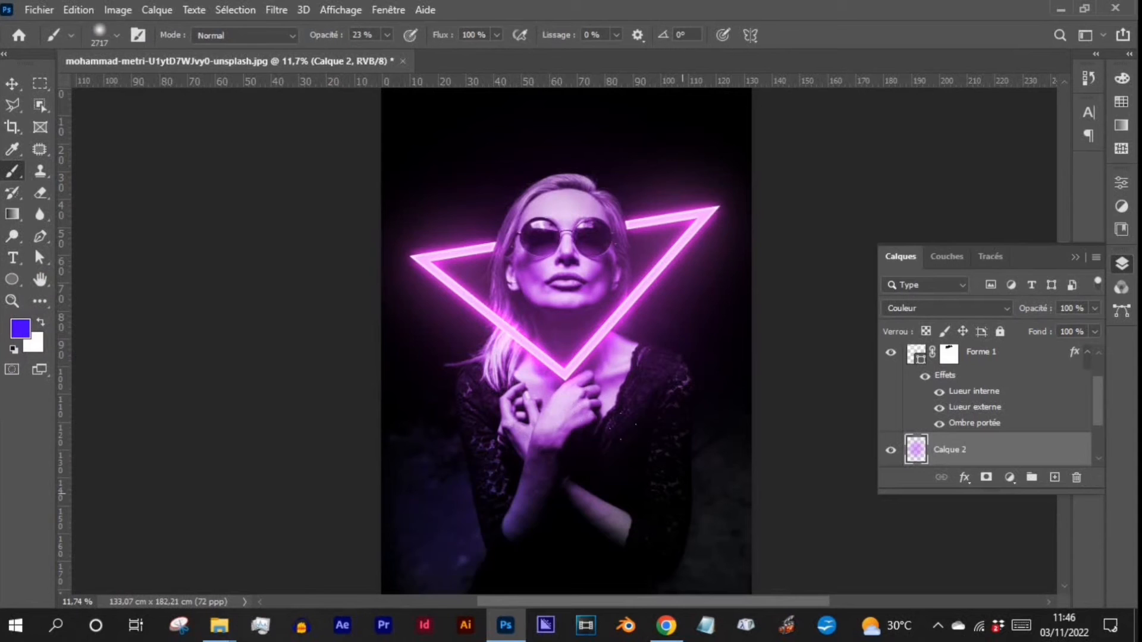
Step: Paint the blue tint over the woman's forearms, lower body and the background beside her on Calque 2
click(715, 520)
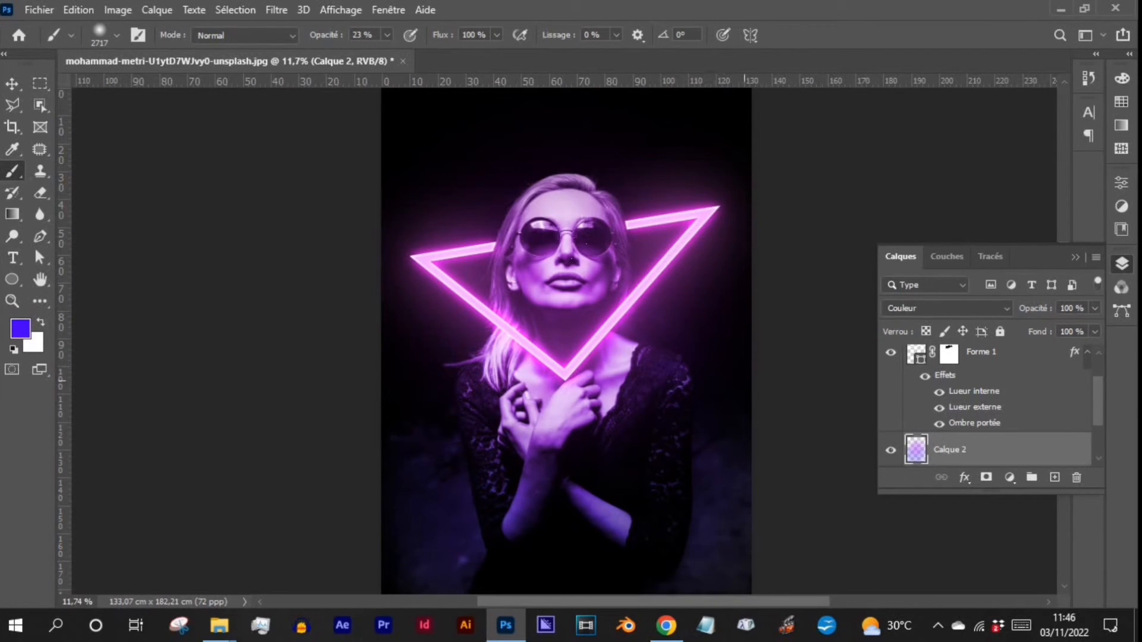
scroll(560, 338, down, 3)
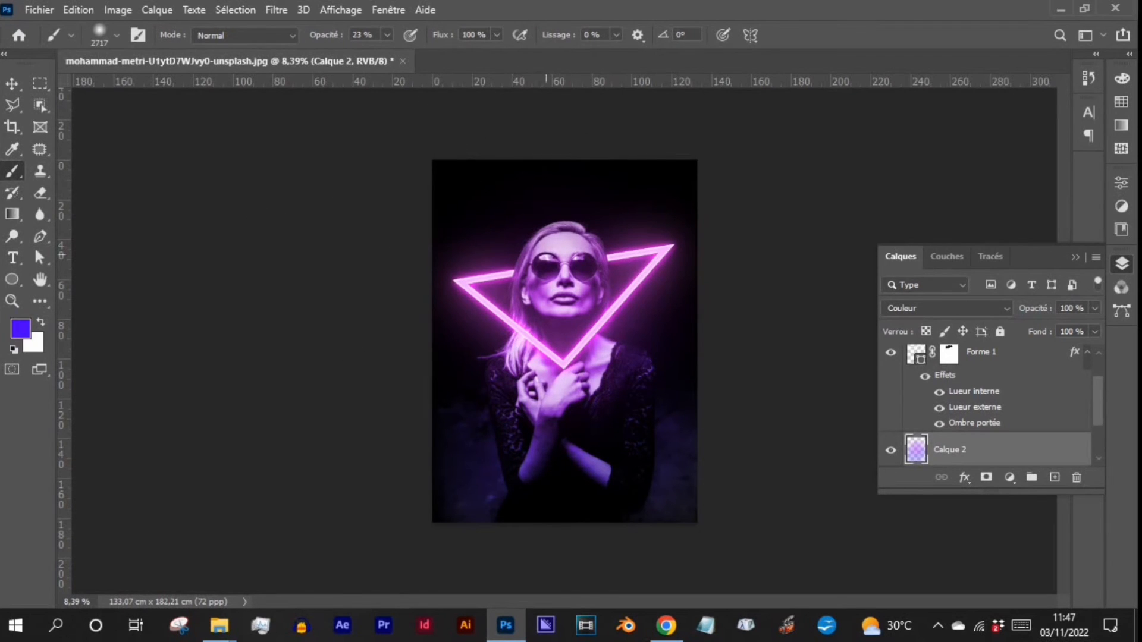
Step: Make Forme 1 copie the active layer and set the Ellipse tool to a black fill with no stroke
click(12, 280)
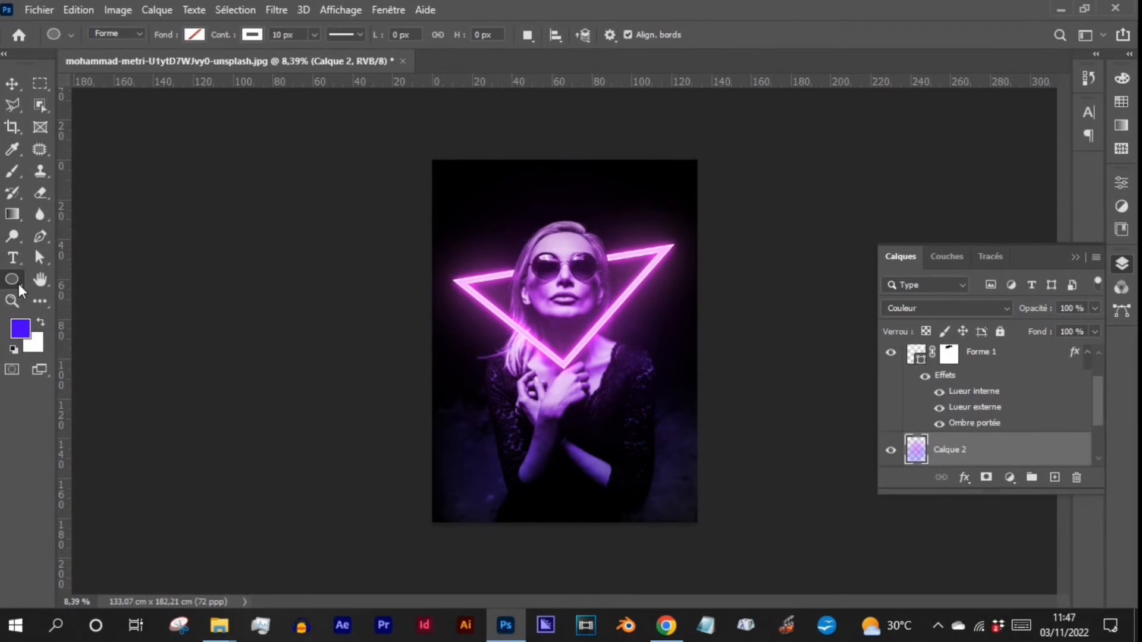
right_click(19, 284)
click(114, 310)
click(1011, 424)
key(ctrl+j)
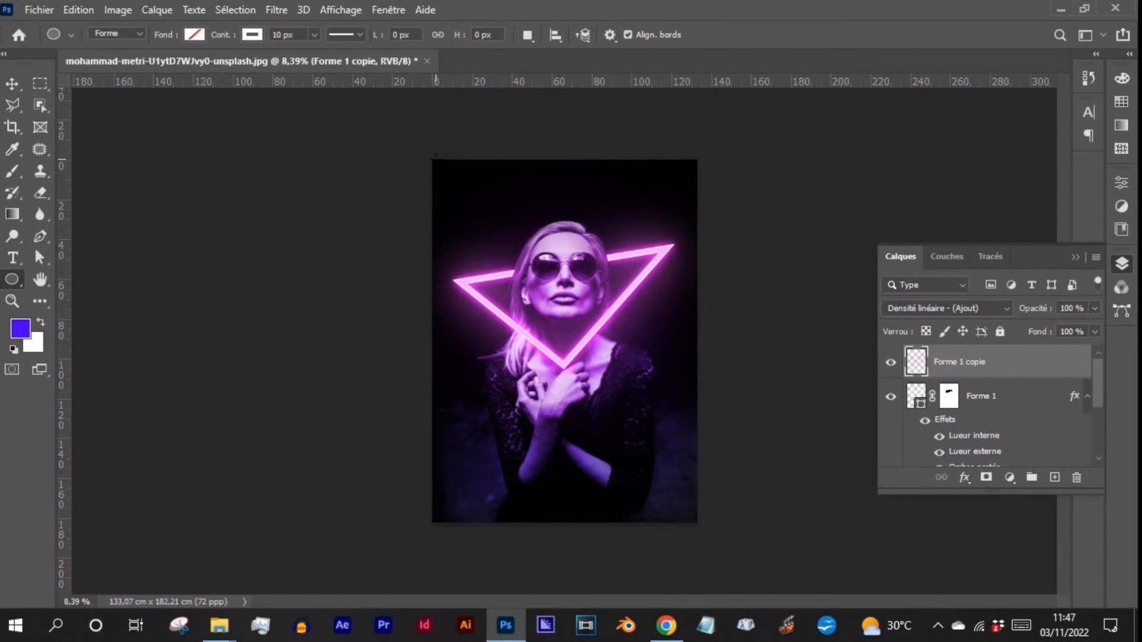
click(194, 34)
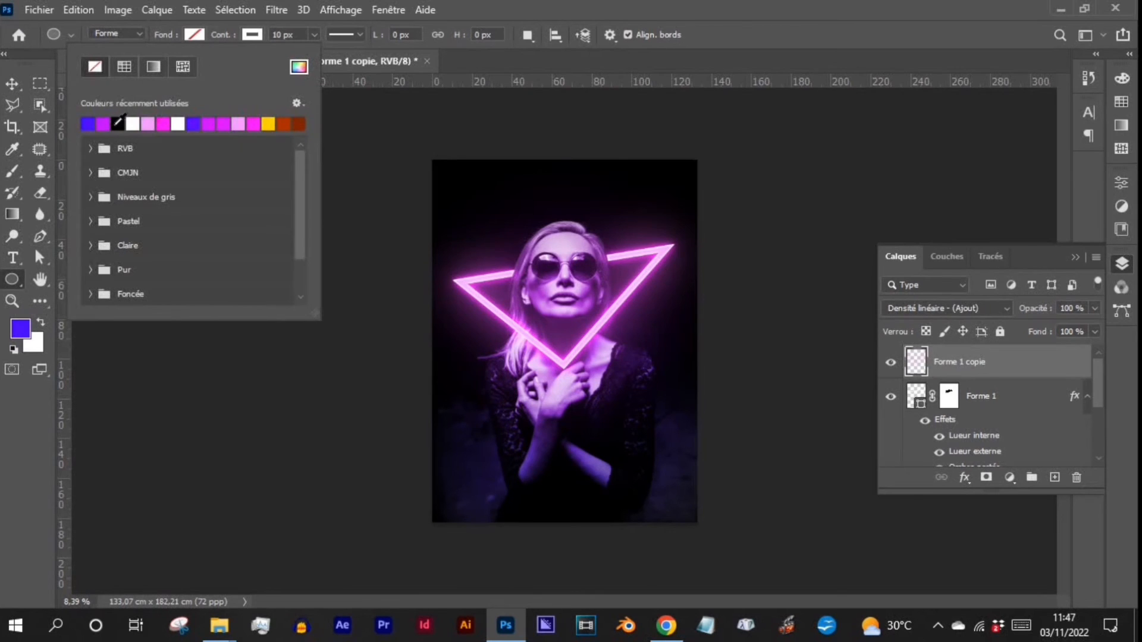
click(124, 66)
click(252, 34)
click(152, 66)
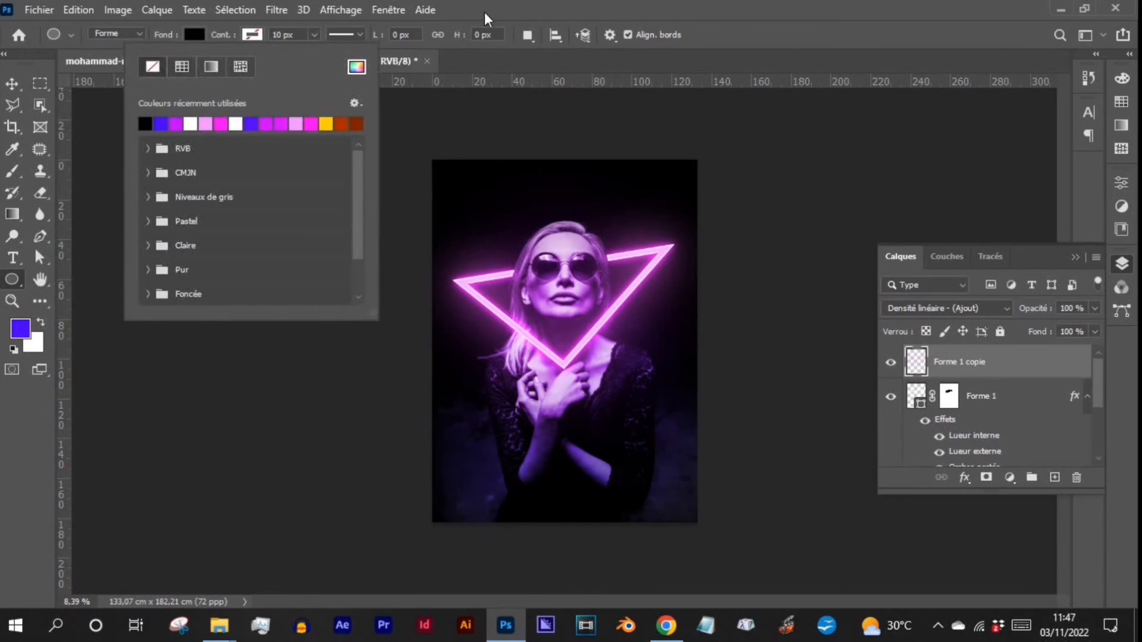
click(489, 18)
Step: Draw an ellipse about 133 cm wide and 189 cm high over the whole canvas and subtract it so only the corners are black
drag(431, 156, 694, 525)
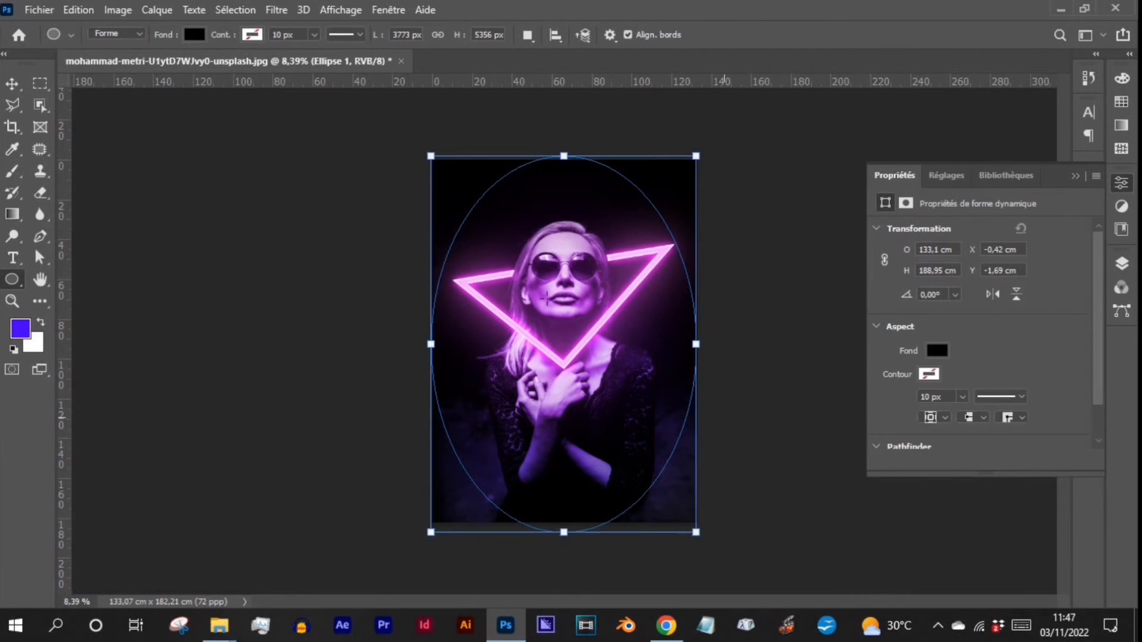
scroll(1097, 298, down, 2)
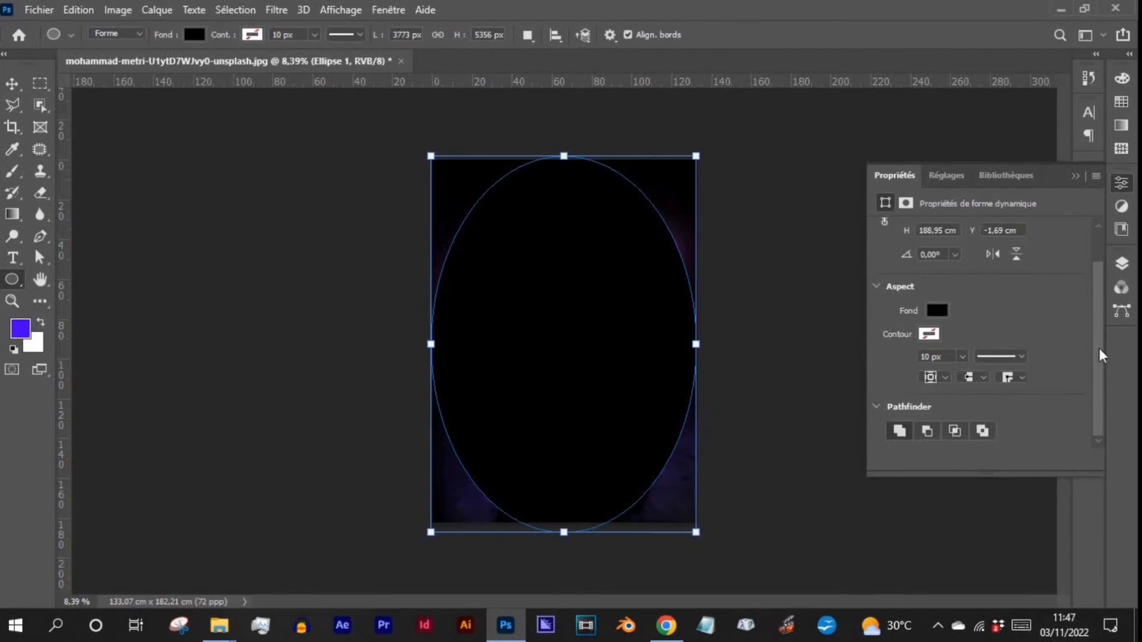
click(927, 431)
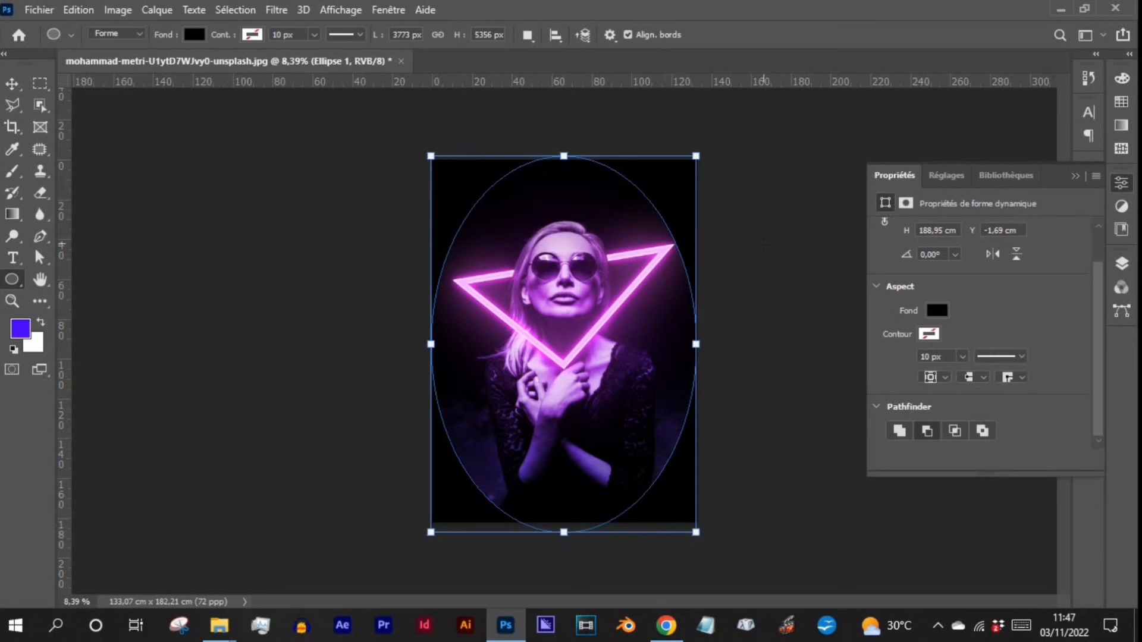
Step: Feather the ellipse's shape mask (Contour progressif) to soften the black corners into a vignette
click(905, 204)
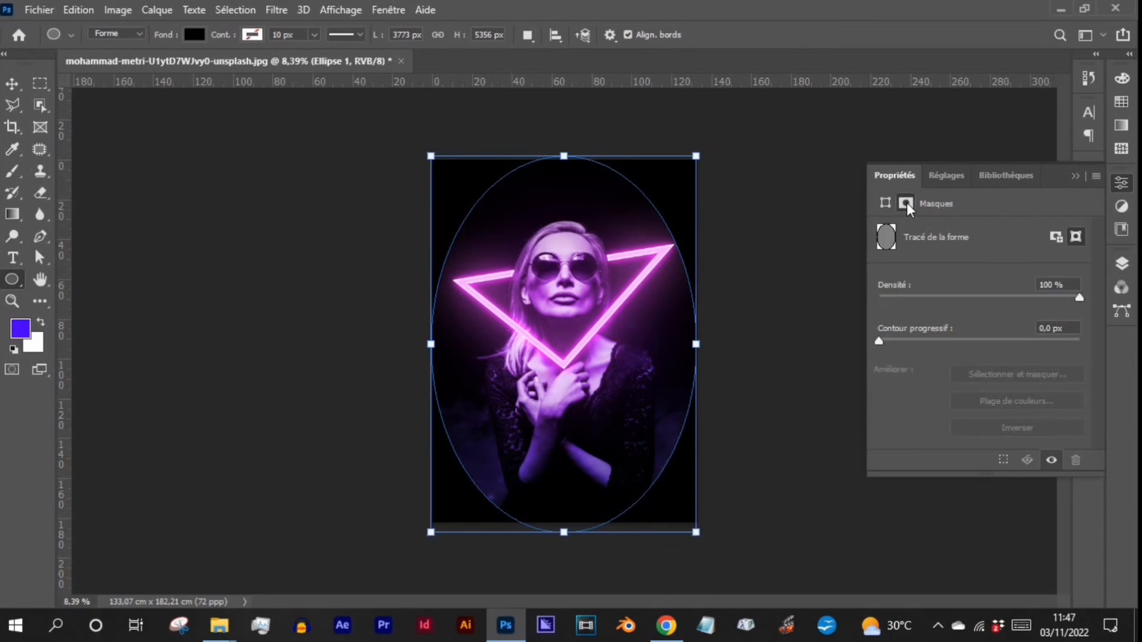
drag(914, 339, 937, 340)
click(1051, 340)
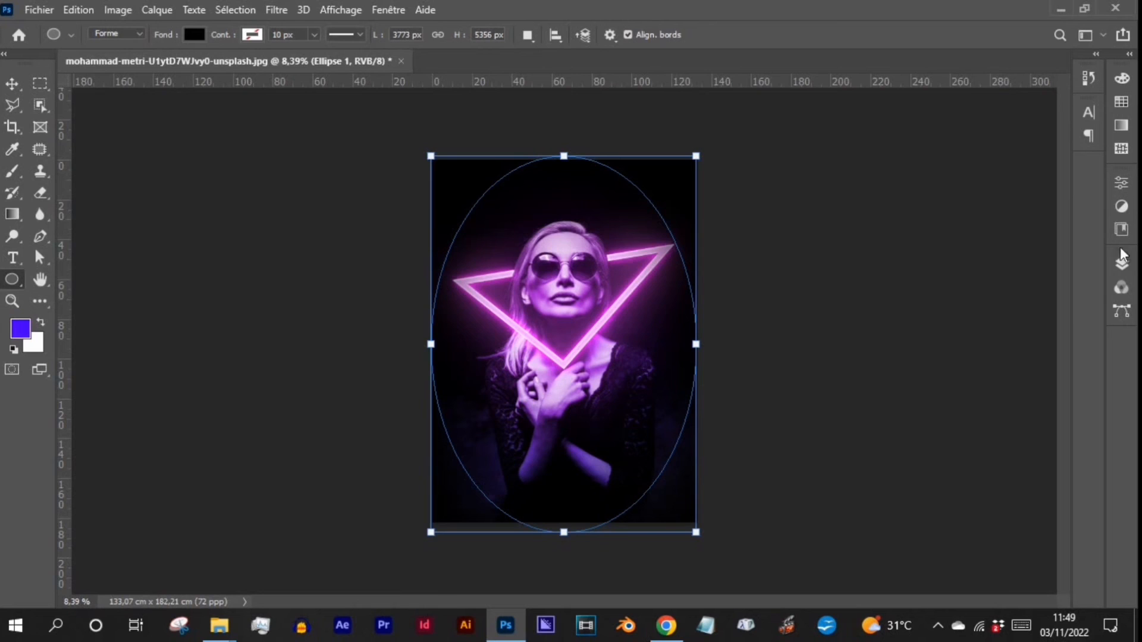
Step: Set the Ellipse 1 layer's blend mode to Densité linéaire + and reduce its fill (Fond) to 75 %
click(1121, 259)
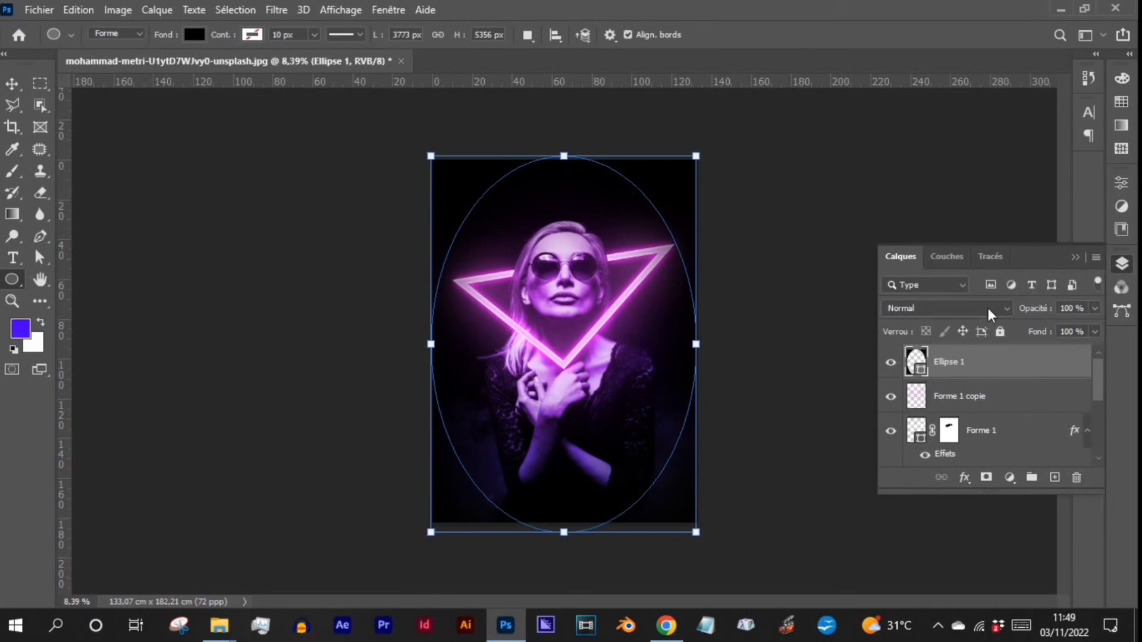
click(987, 308)
click(950, 282)
mouse_move(1037, 333)
mouse_down()
mouse_move(1001, 335)
mouse_move(1018, 337)
mouse_up()
right_click(948, 364)
click(978, 368)
Step: In Ellipse 1's blending options, lower the white limit of the underlying layer (Calque du dessous) so the bright neon shows through the vignette
click(964, 477)
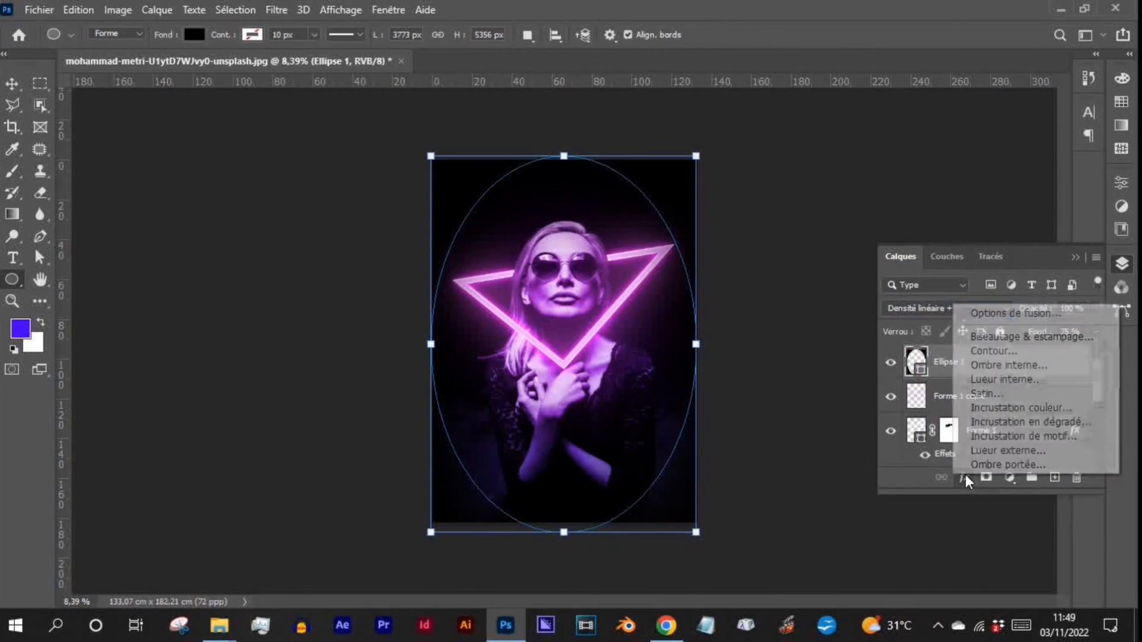
click(1011, 313)
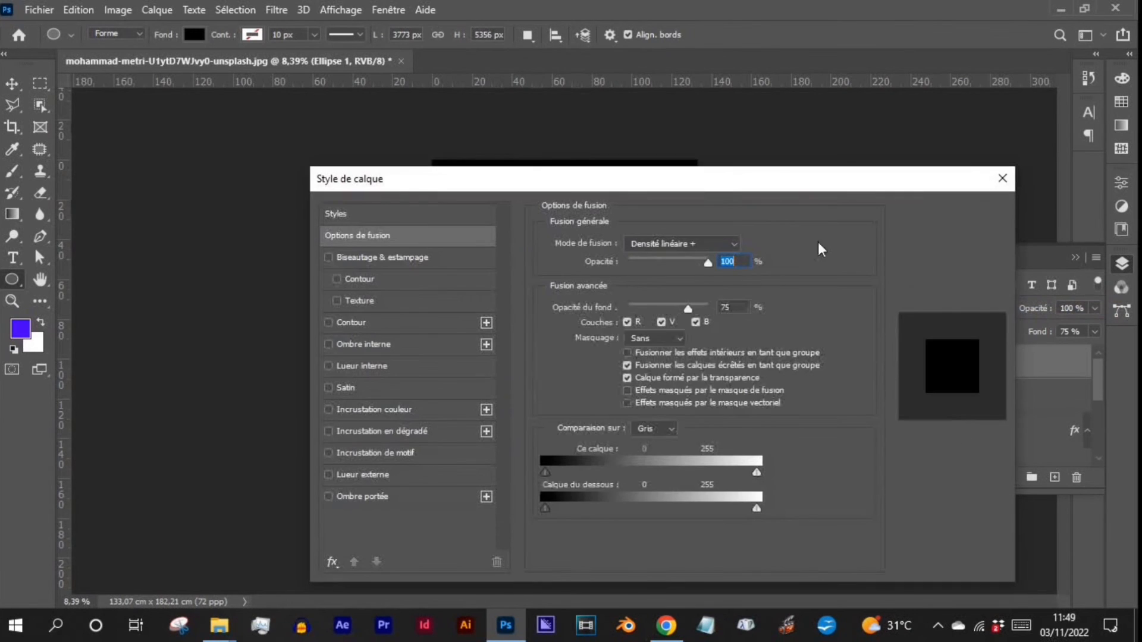
drag(700, 184, 287, 150)
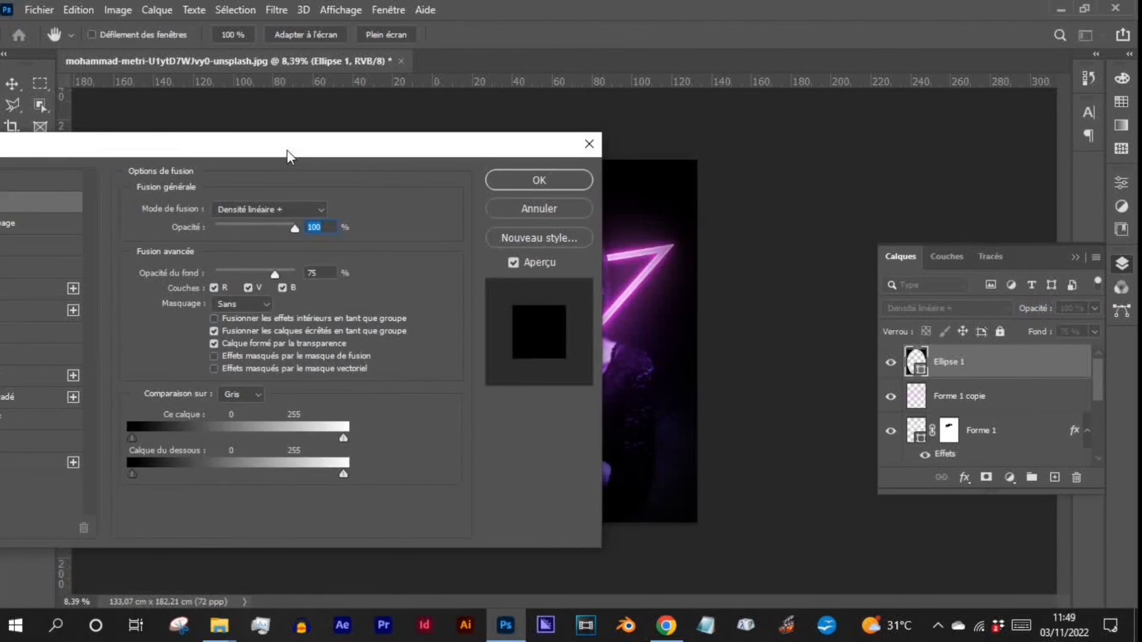
drag(391, 165, 357, 148)
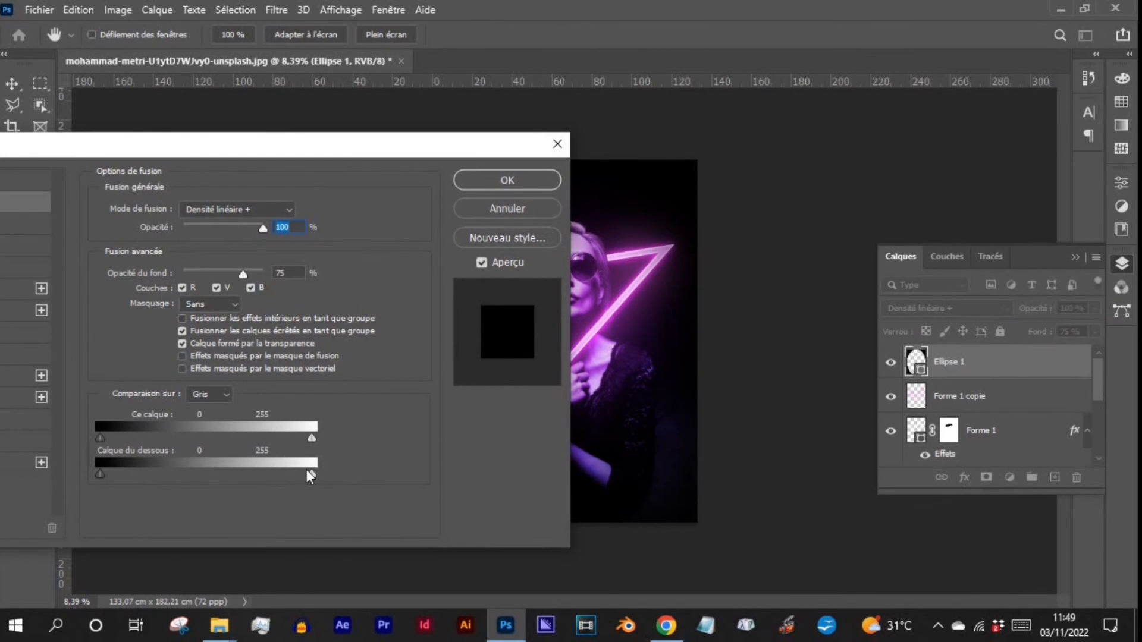
drag(307, 473, 281, 474)
click(540, 183)
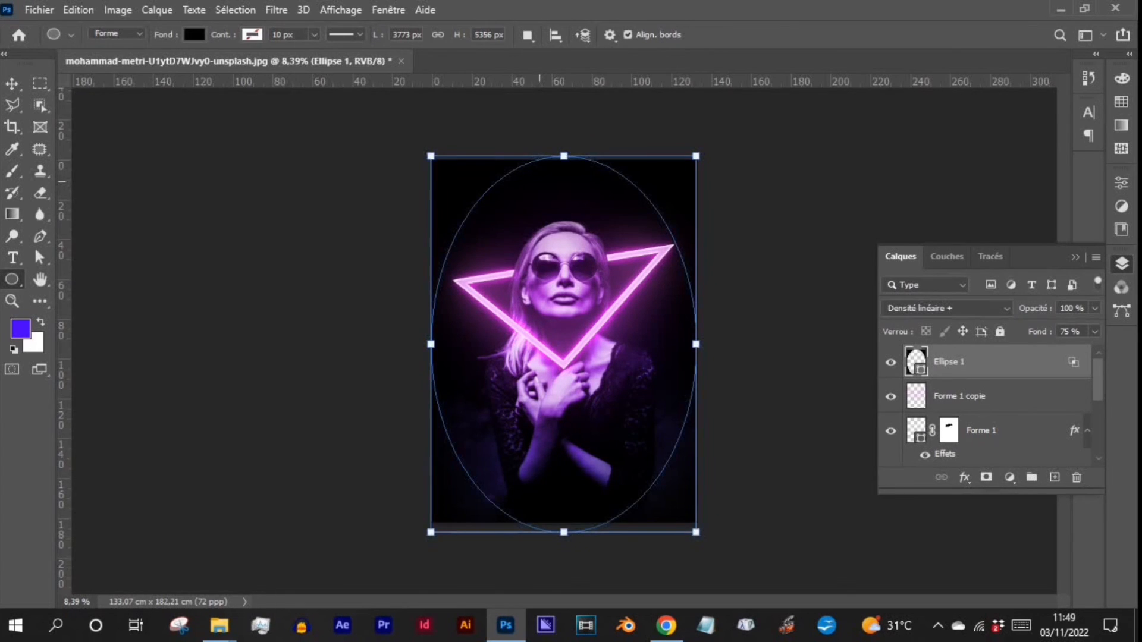
key(v)
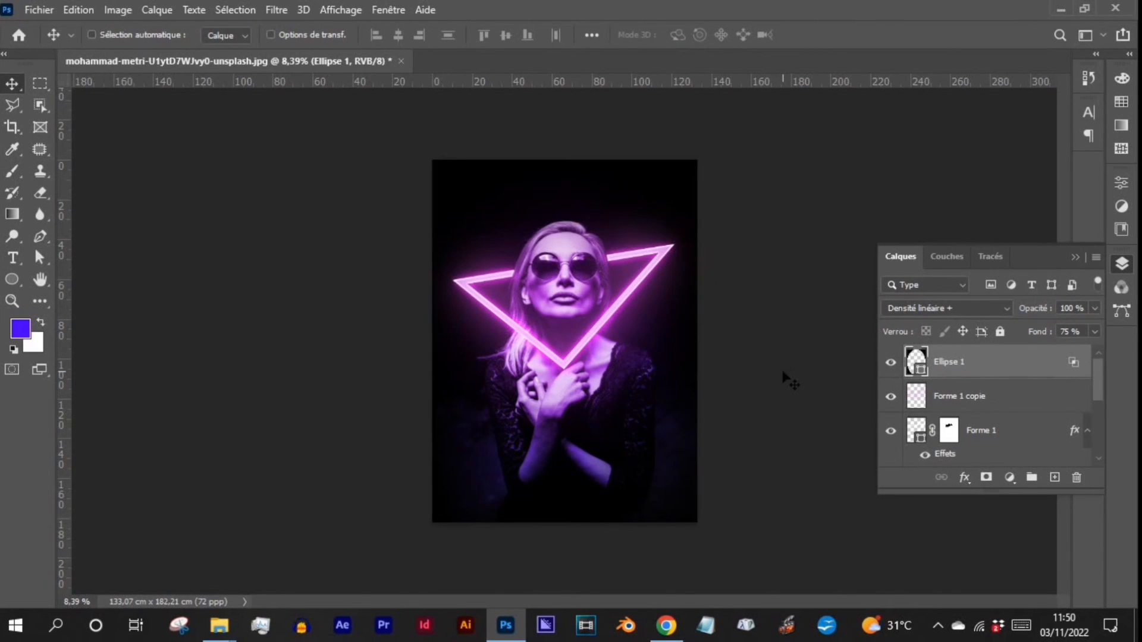